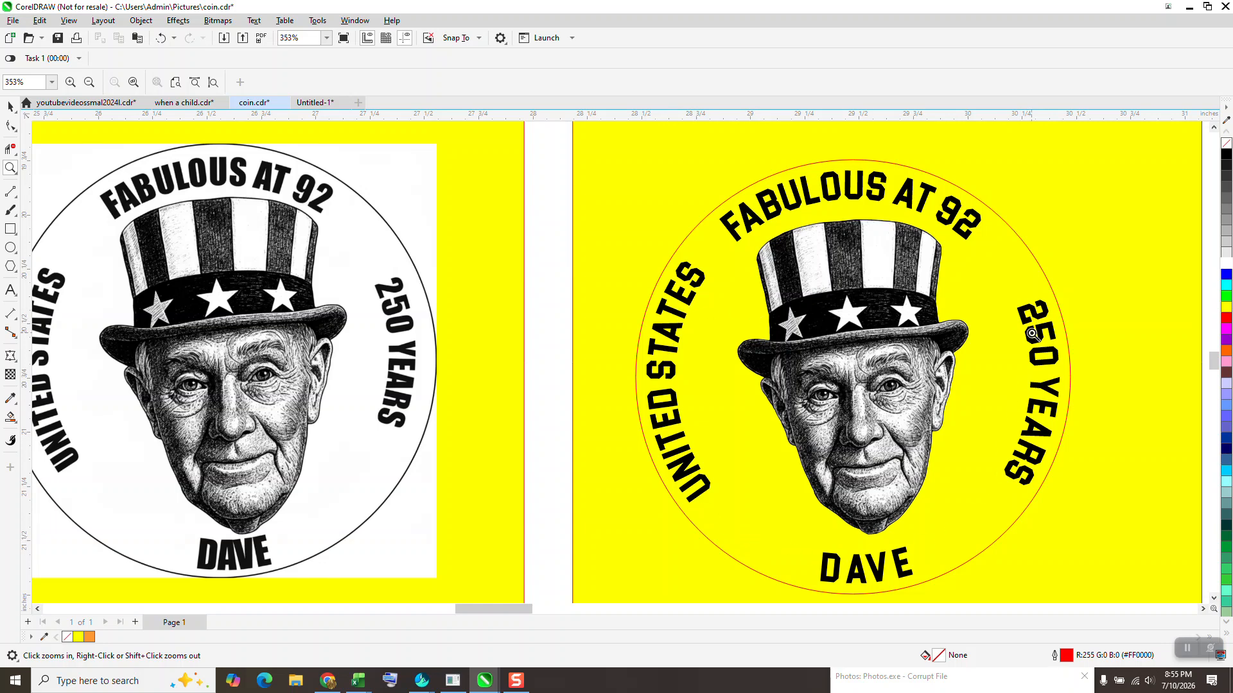
- Create a concentric circle 3.42 inches wide inside the red circle
scroll(509, 239, down, 5)
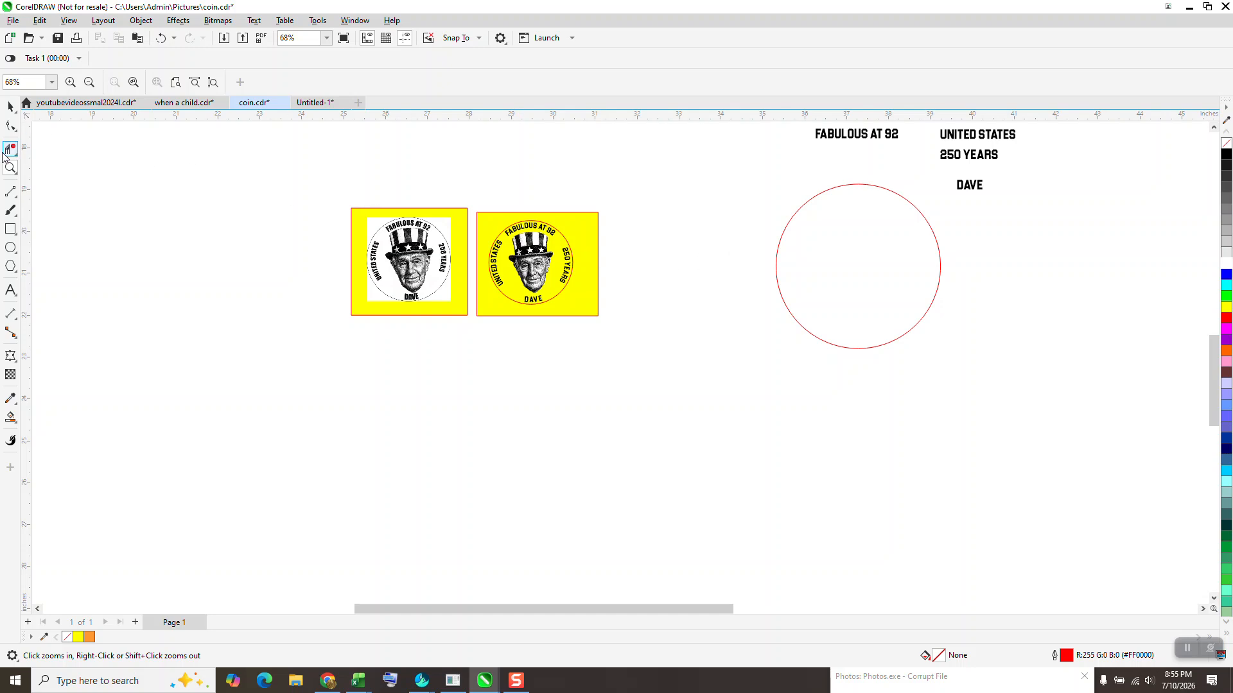
drag(754, 172, 1051, 373)
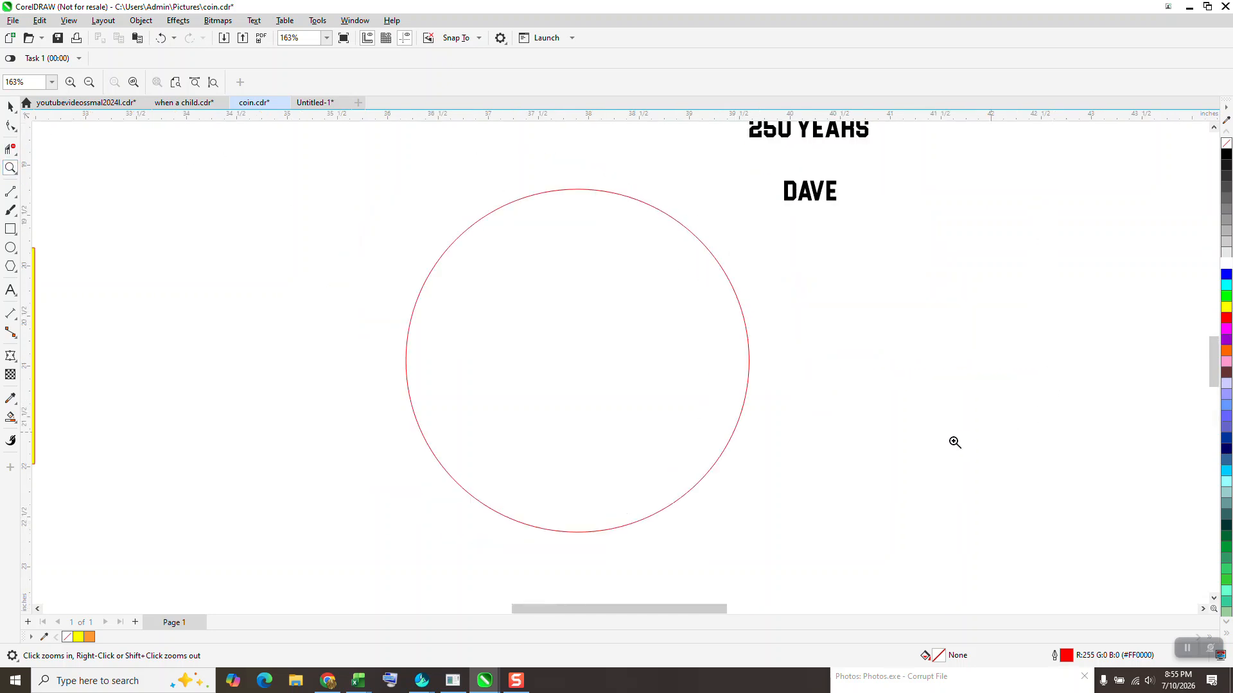
scroll(954, 441, down, 2)
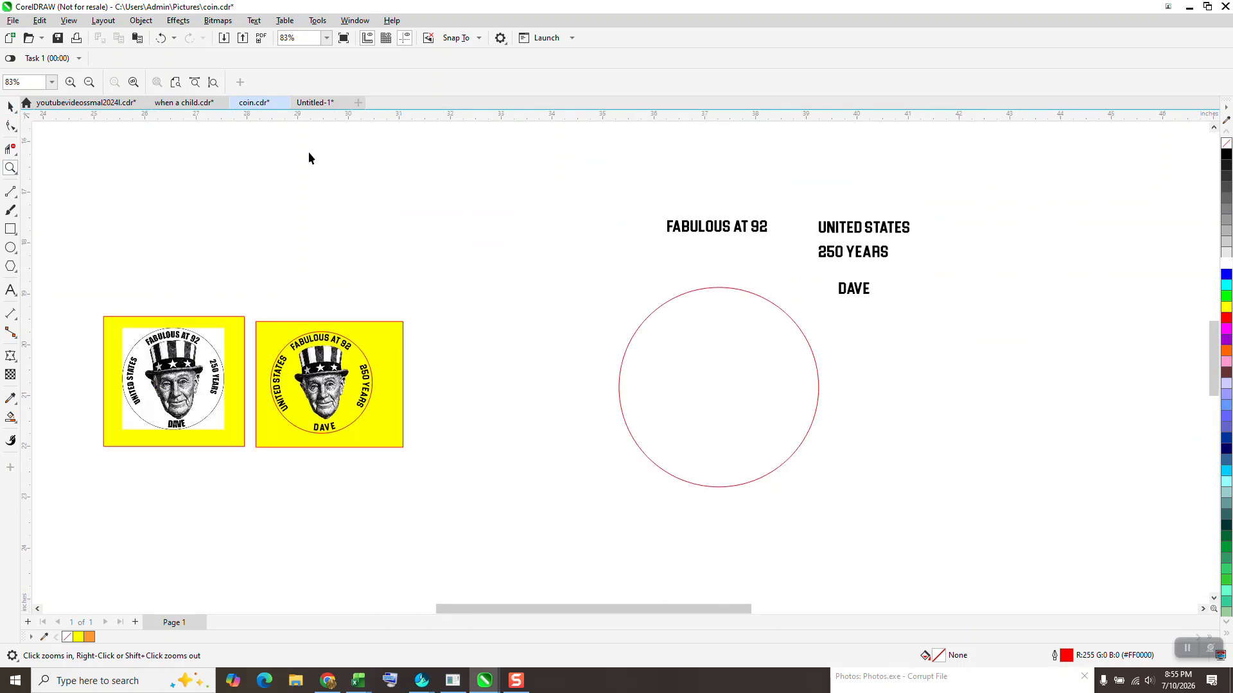
key(space)
click(735, 237)
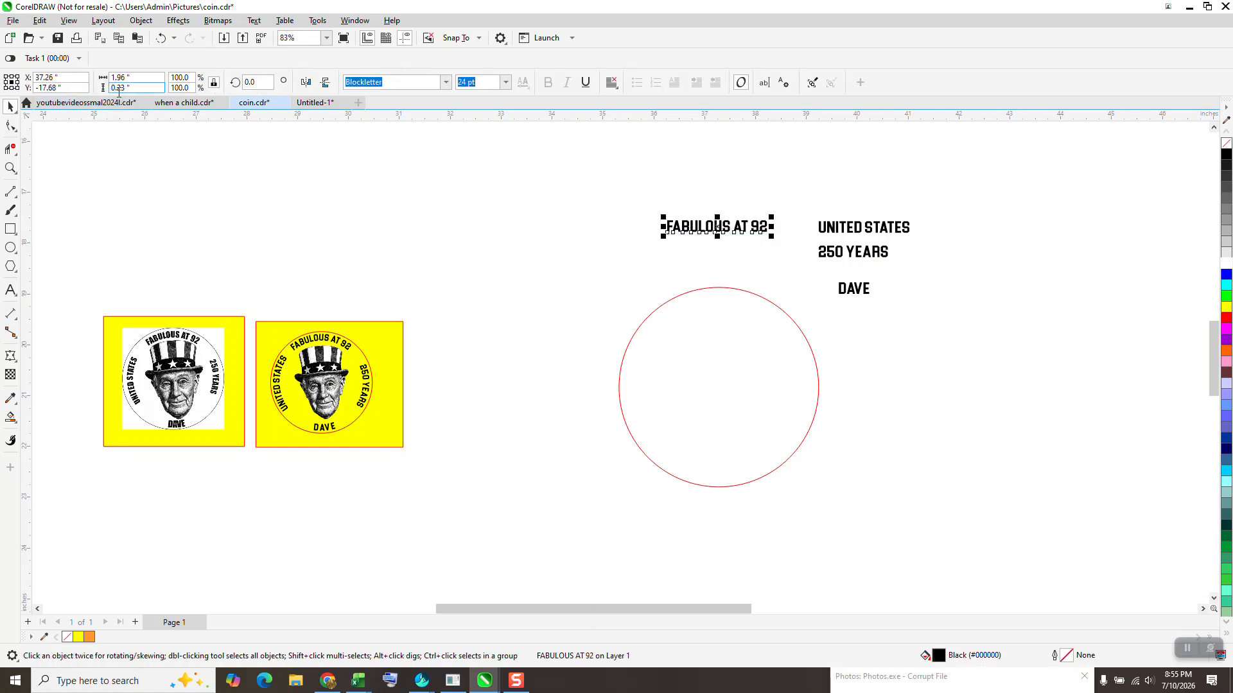
click(668, 323)
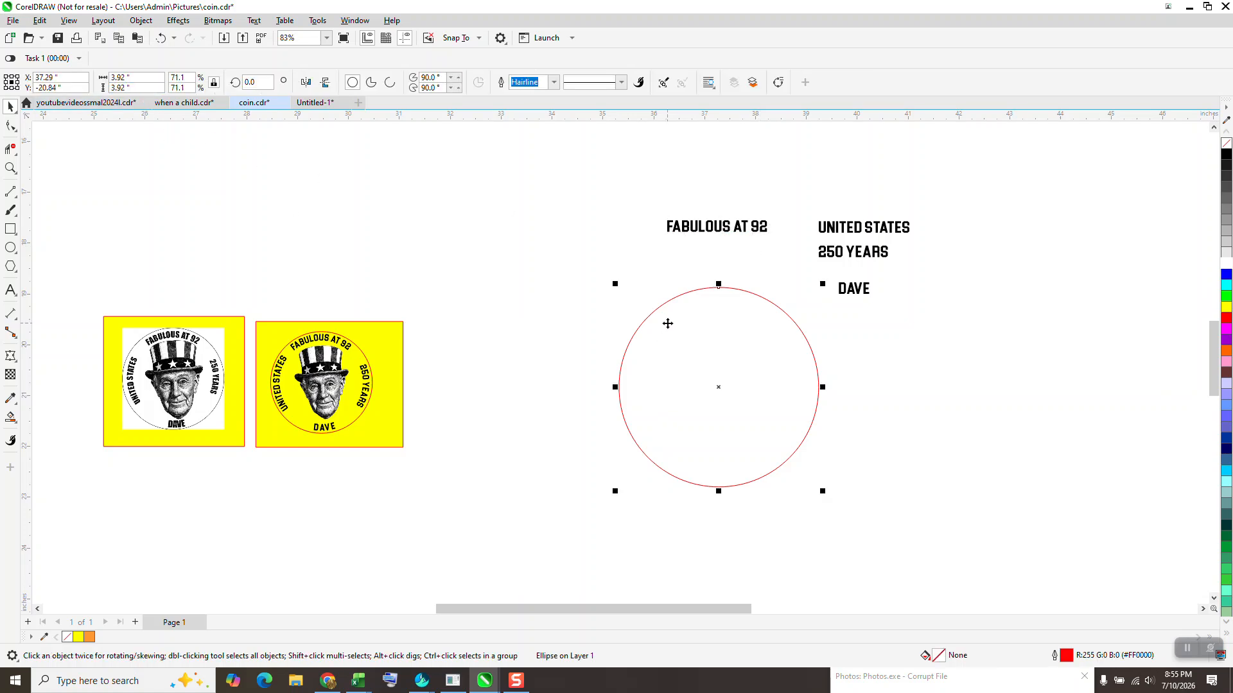
click(152, 76)
key(BackSpace)
key(BackSpace)
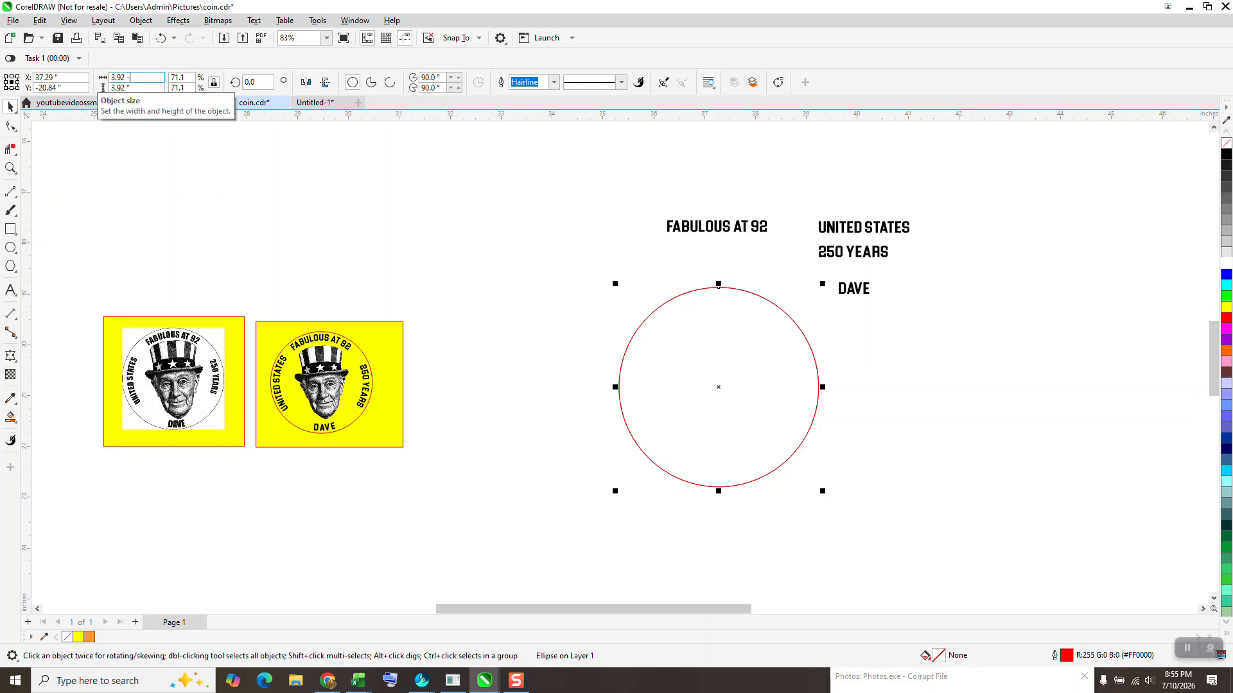
key(Return)
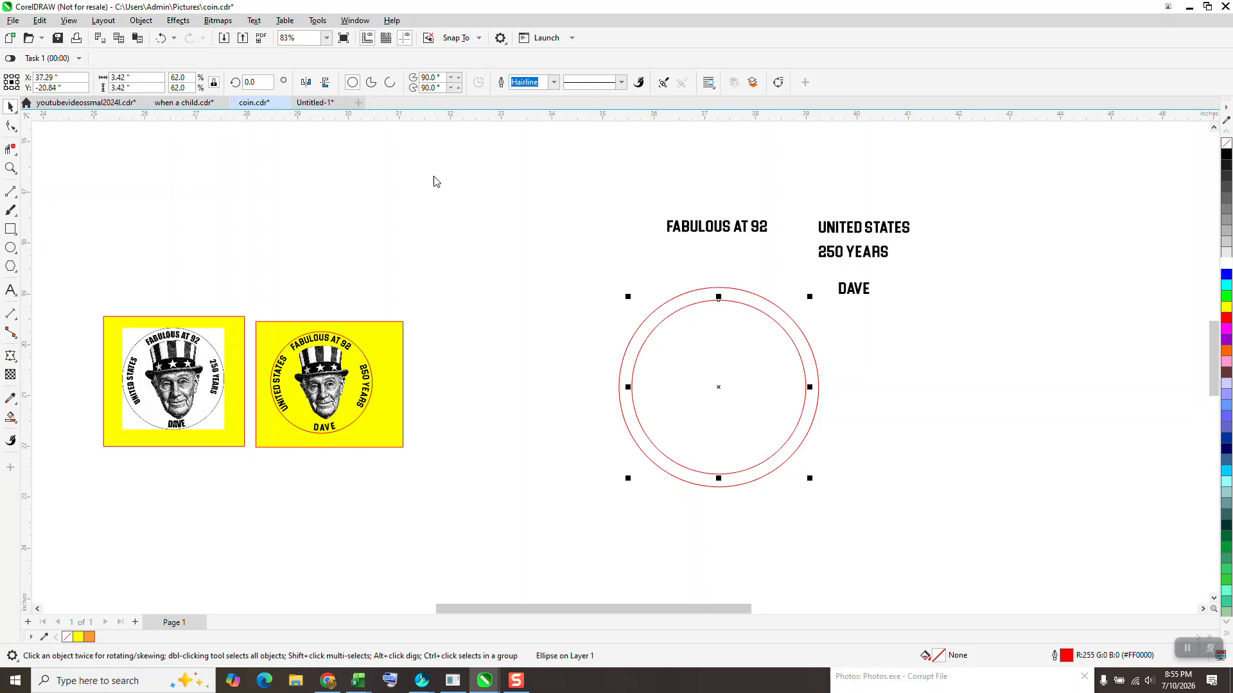
- Move the larger circle beside the smaller one, to its right
click(898, 456)
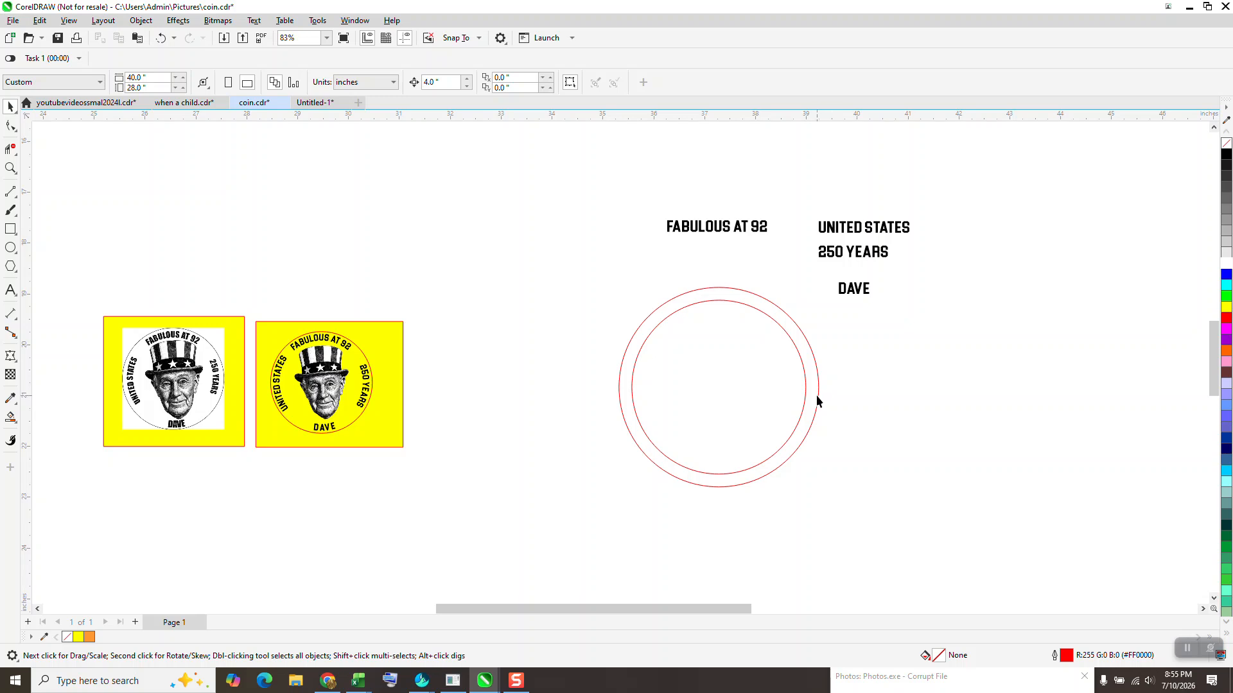
click(817, 401)
drag(822, 389, 821, 388)
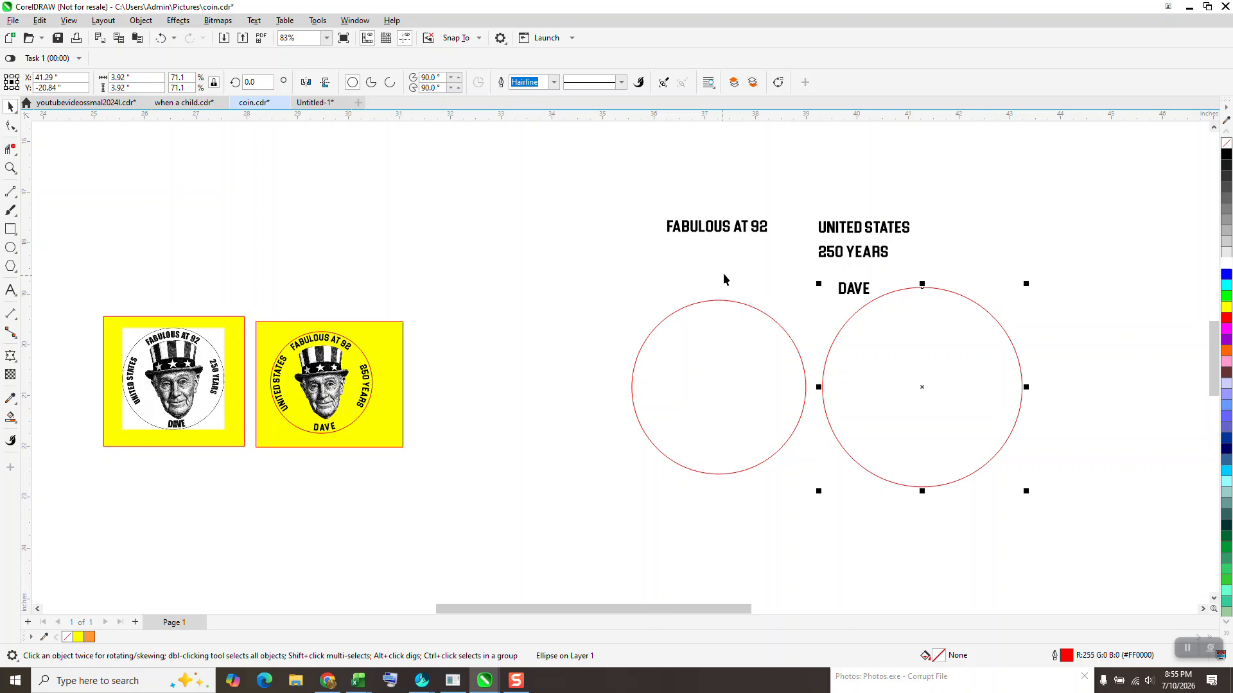
- Fit the UNITED STATES text to the top of the smaller circle
drag(852, 231, 701, 287)
click(255, 20)
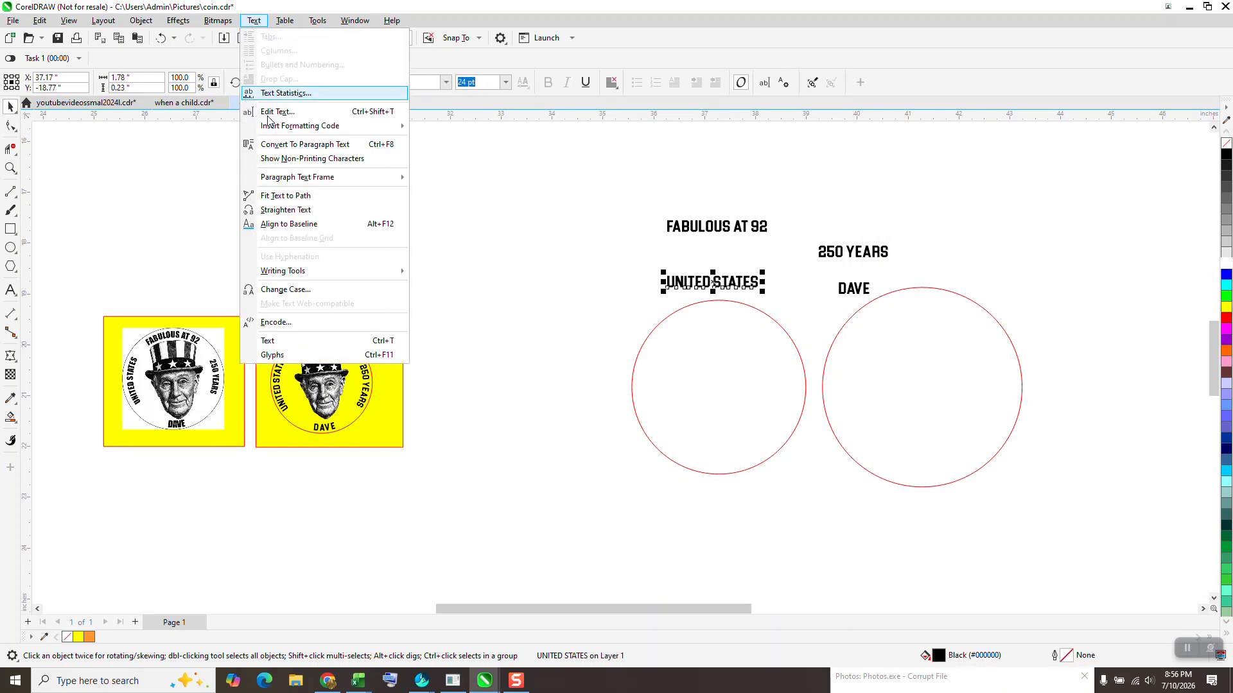
click(269, 198)
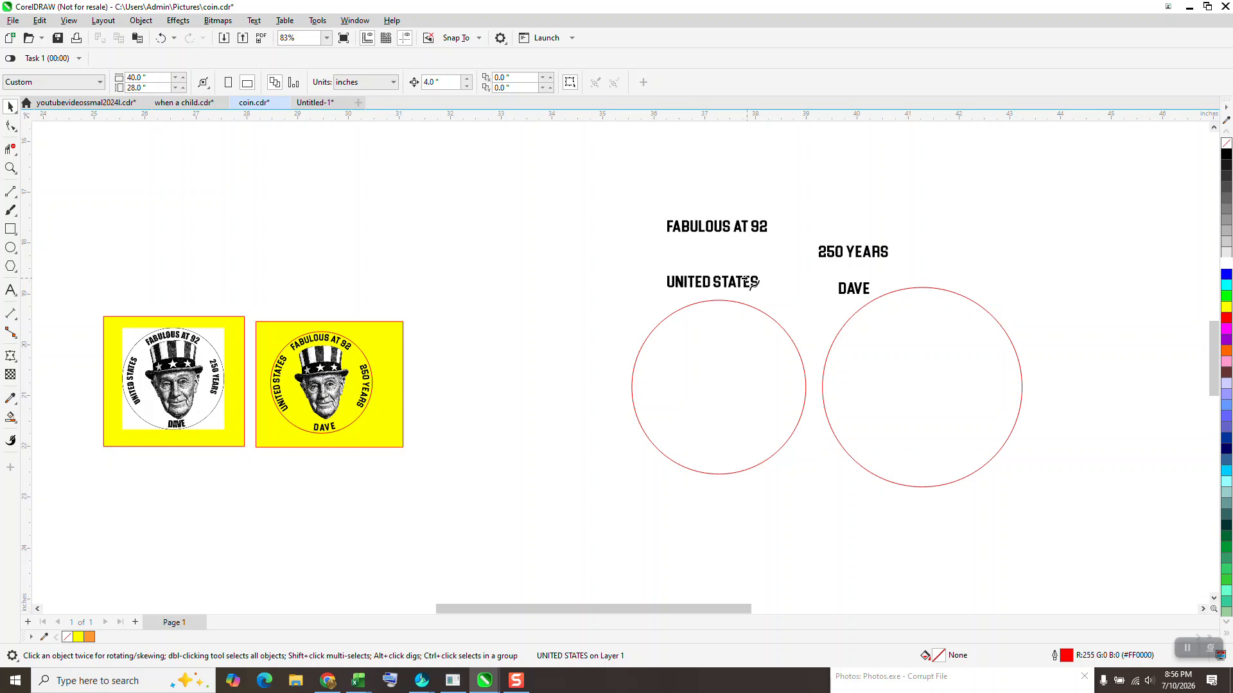
click(718, 299)
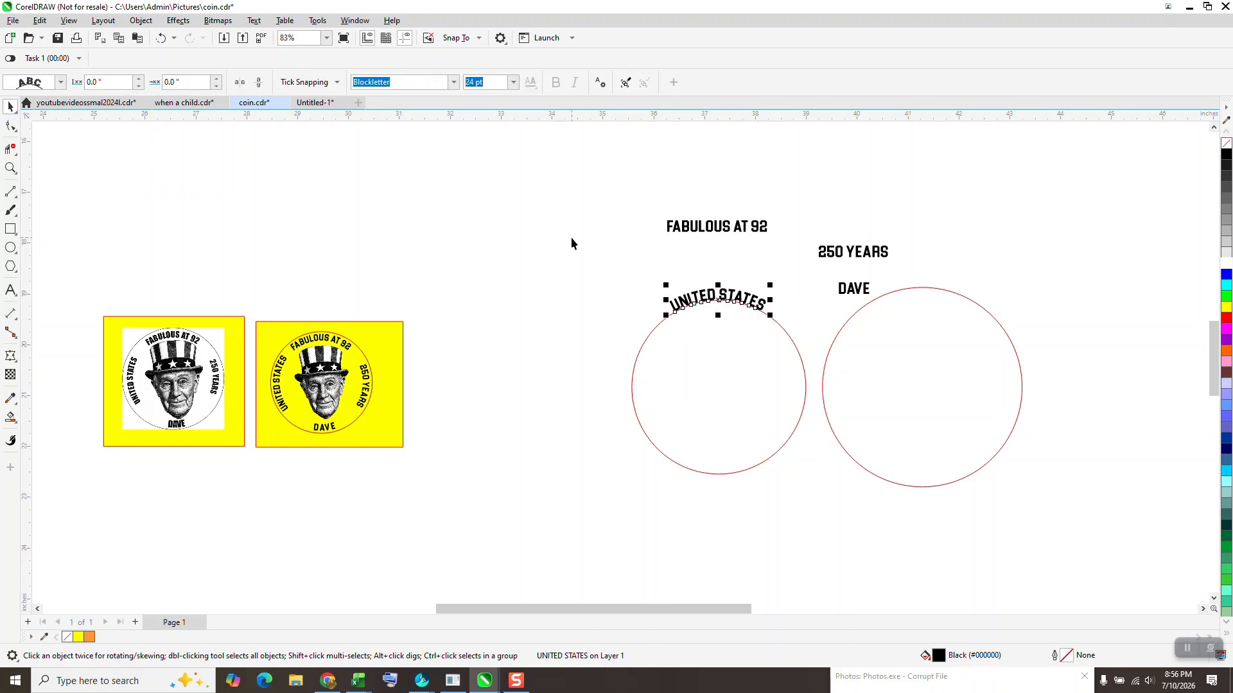
- Select the fitted text with its circle and break them apart
drag(786, 499, 814, 504)
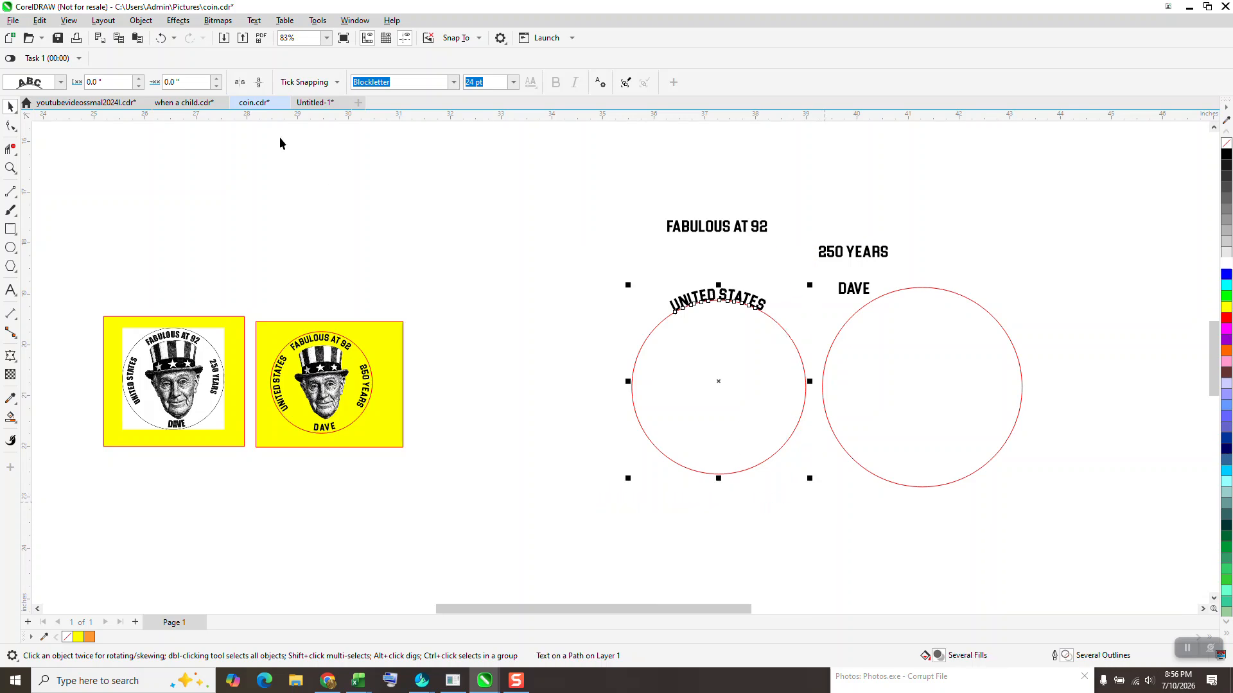
click(142, 20)
click(185, 318)
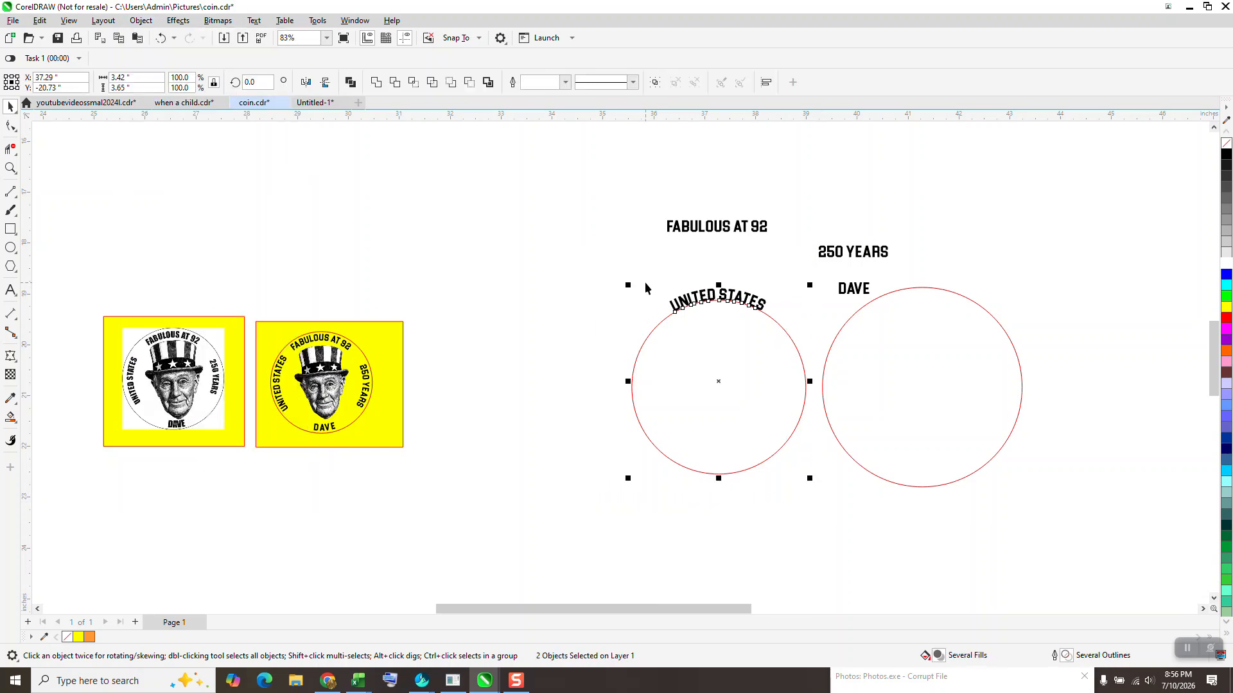
- Rotate the text and circle selection to 90 degrees
click(257, 83)
text(90)
key(Return)
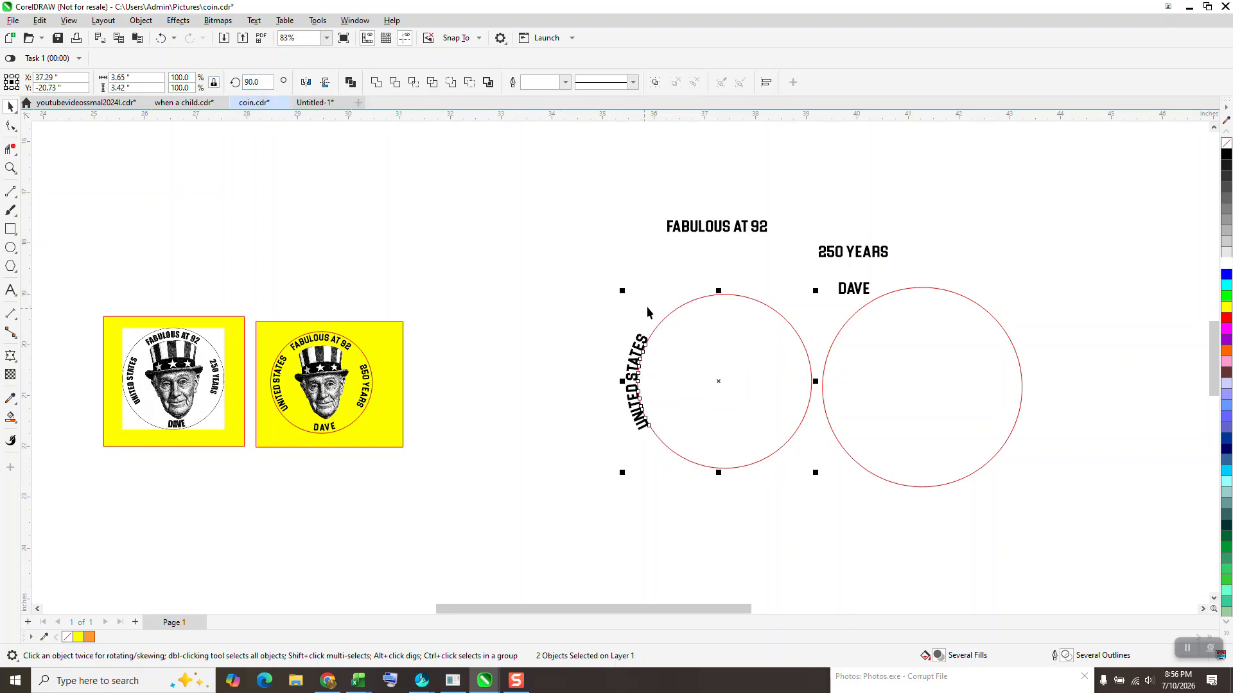
- Fit the FABULOUS AT 92 text to the top of the smaller circle
click(710, 230)
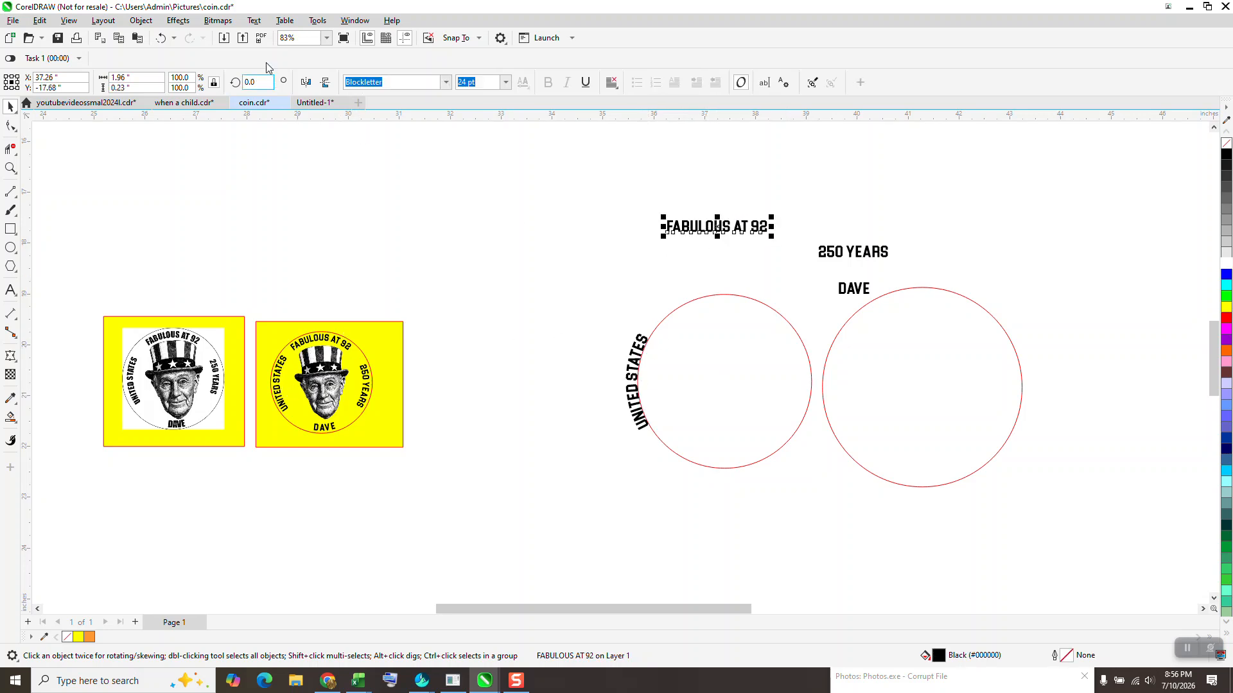
click(254, 20)
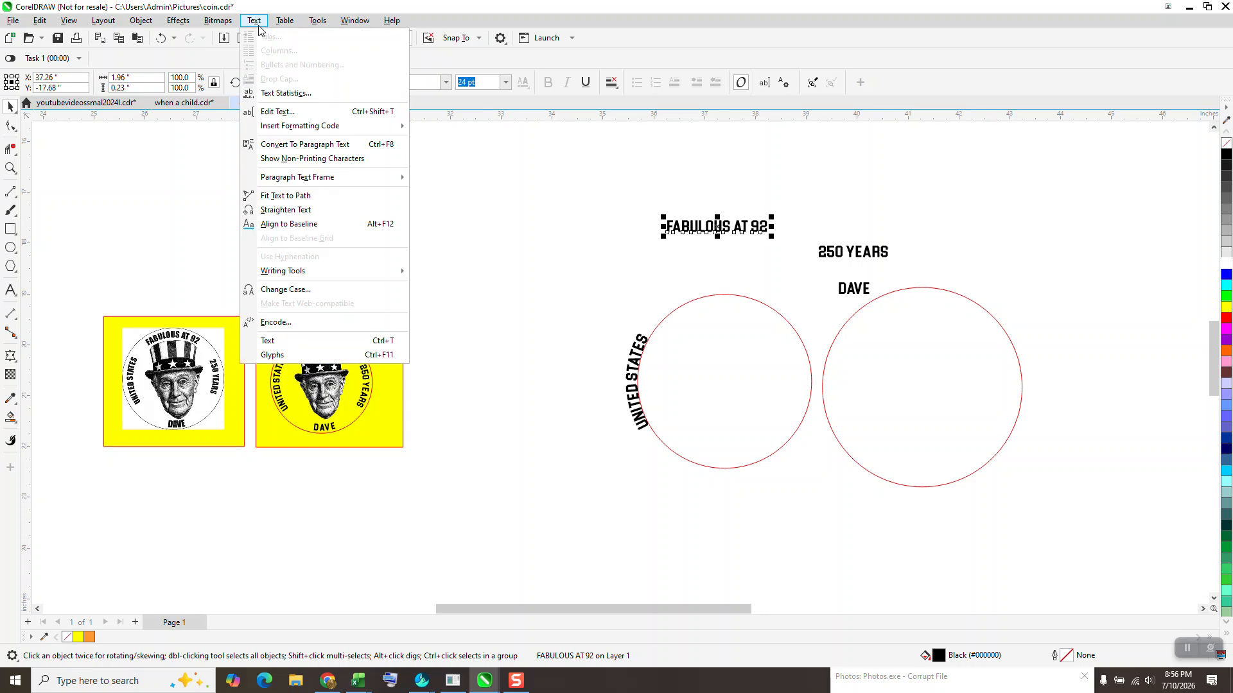
click(286, 195)
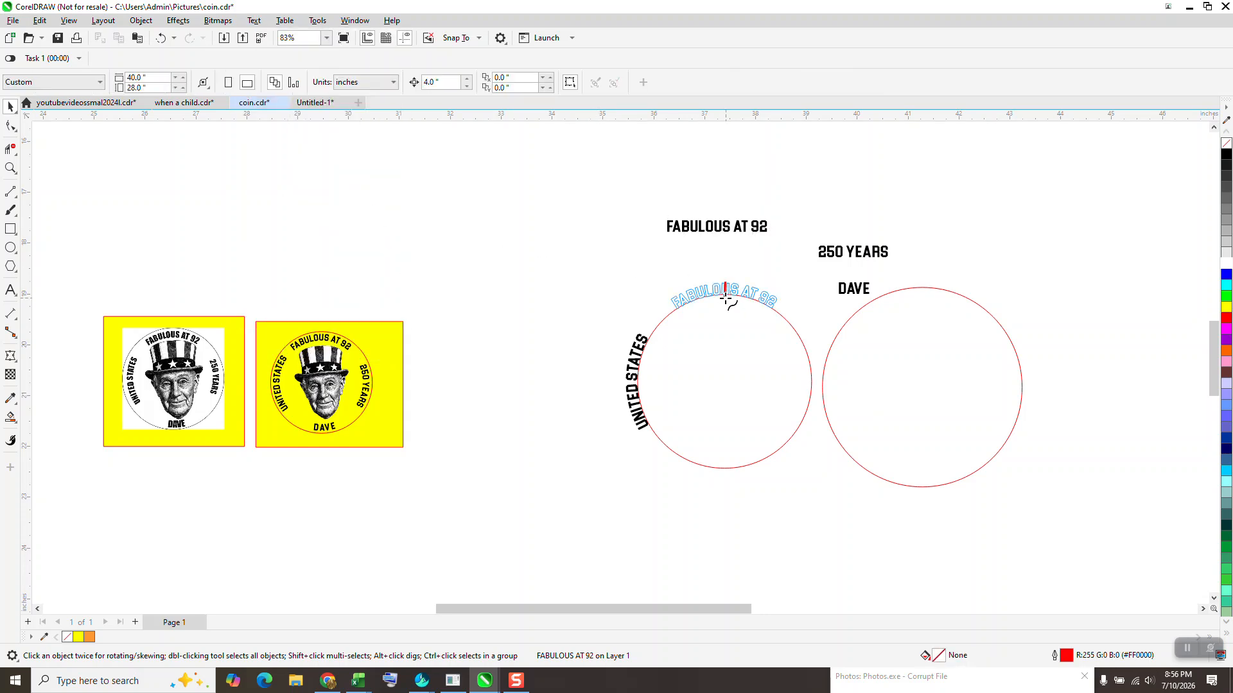
click(727, 297)
- Select both curved texts with the circle and break them apart
drag(578, 235, 823, 488)
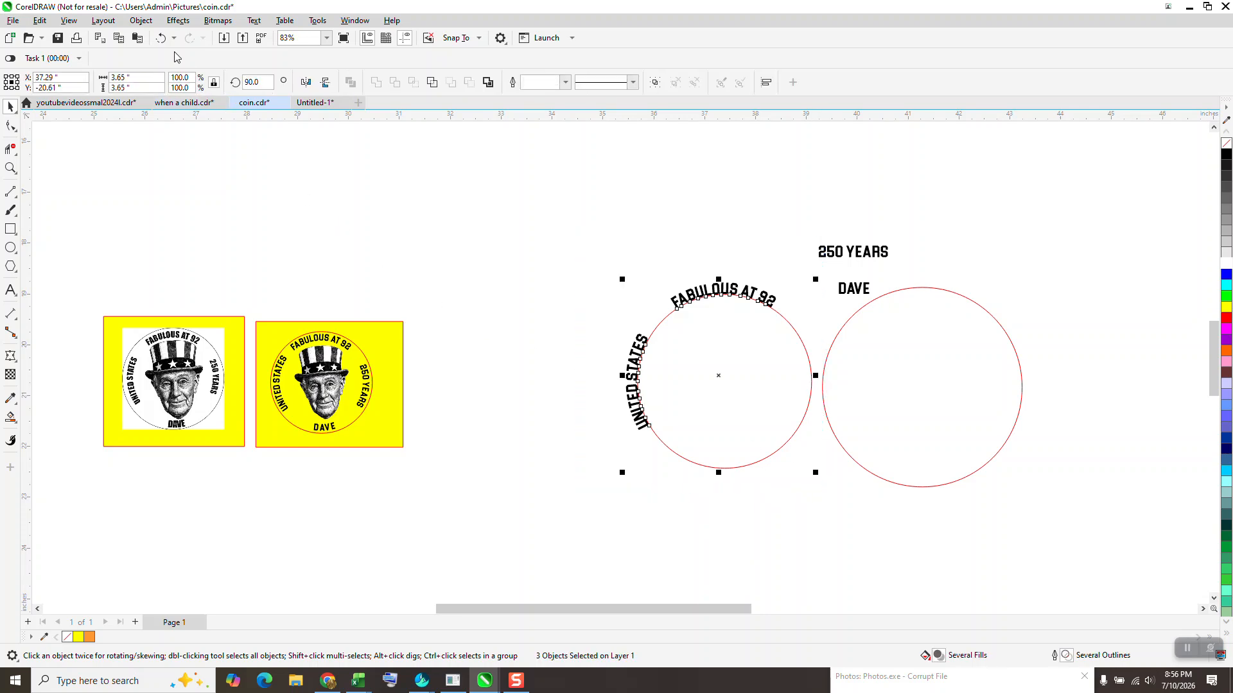
click(141, 20)
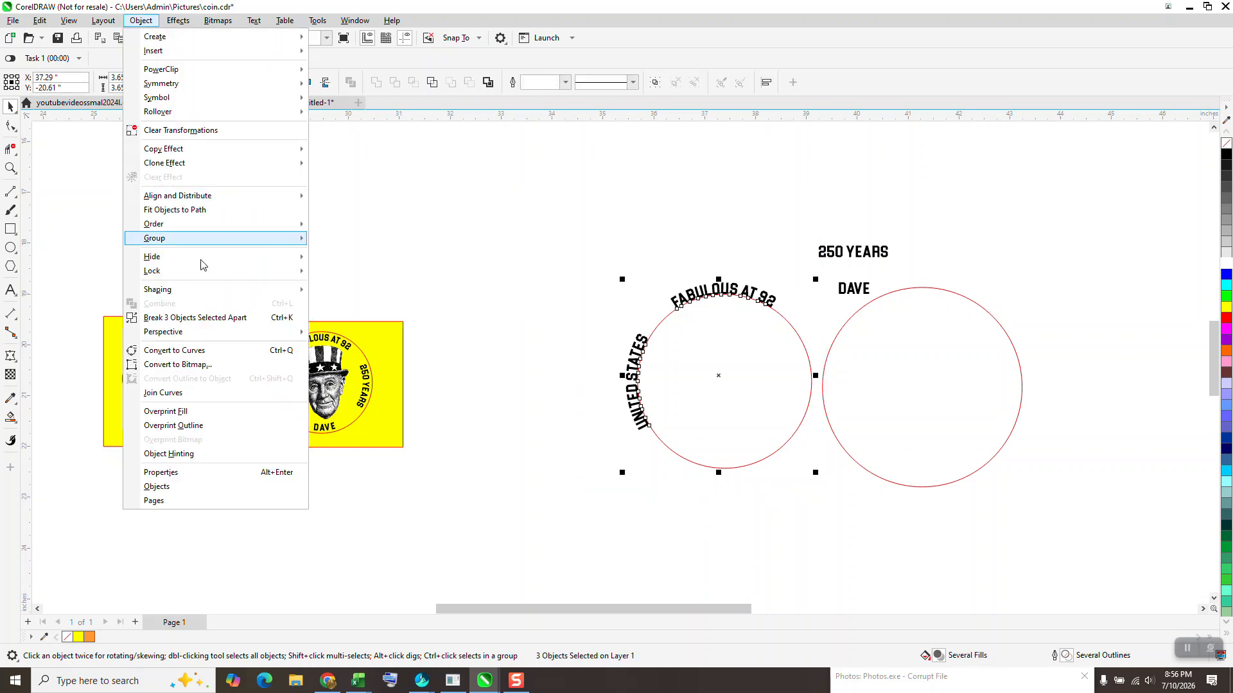
click(204, 319)
- Rotate the circle and both curved texts to 180 degrees
drag(592, 251, 817, 489)
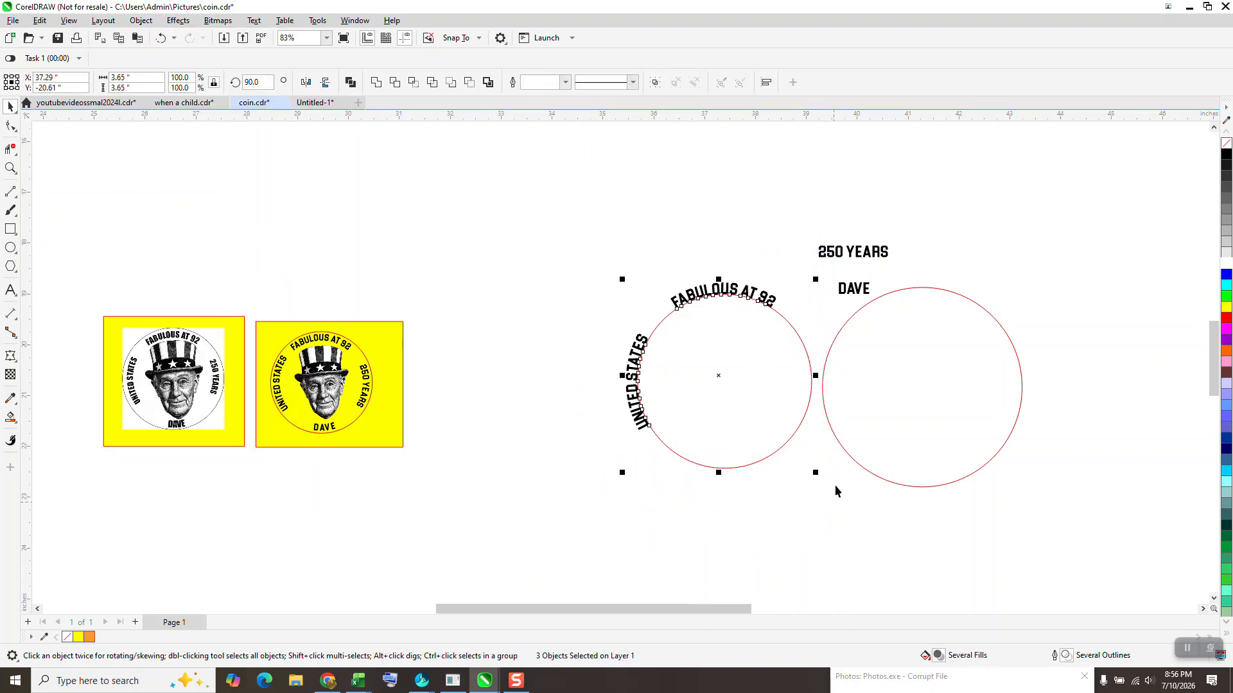
drag(262, 82, 182, 82)
text(180)
key(Return)
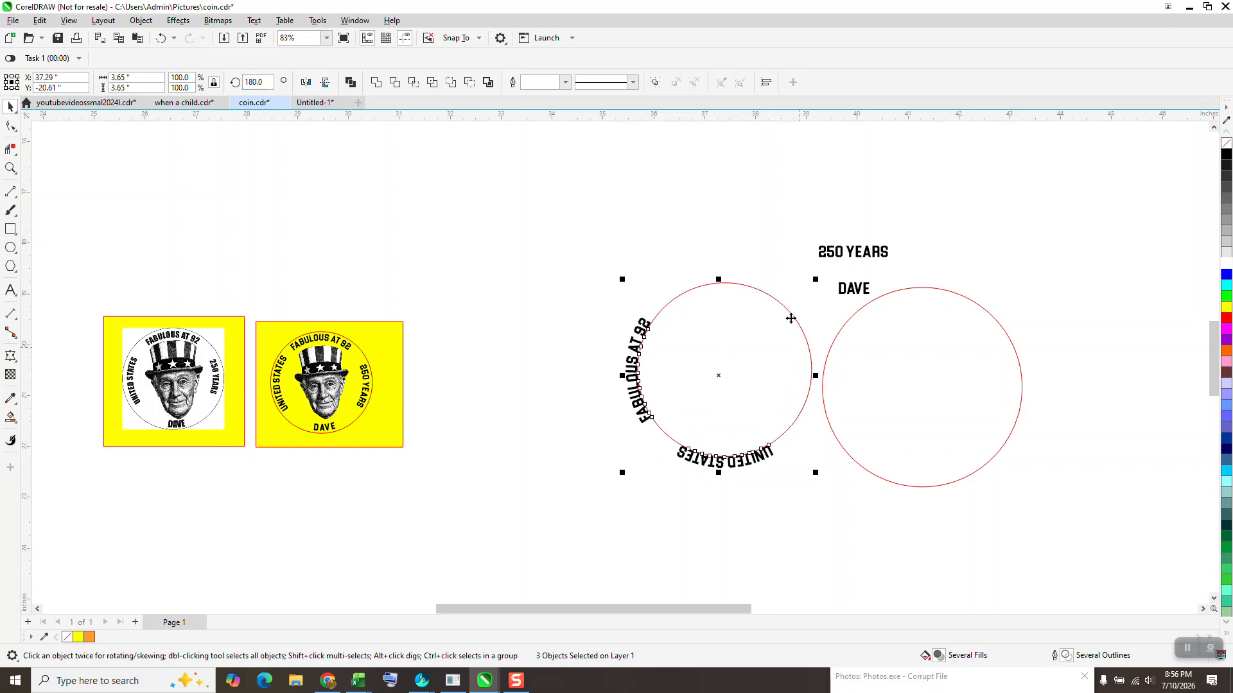
- Fit the DAVE text to the top of the circle and flip it
drag(853, 297, 719, 273)
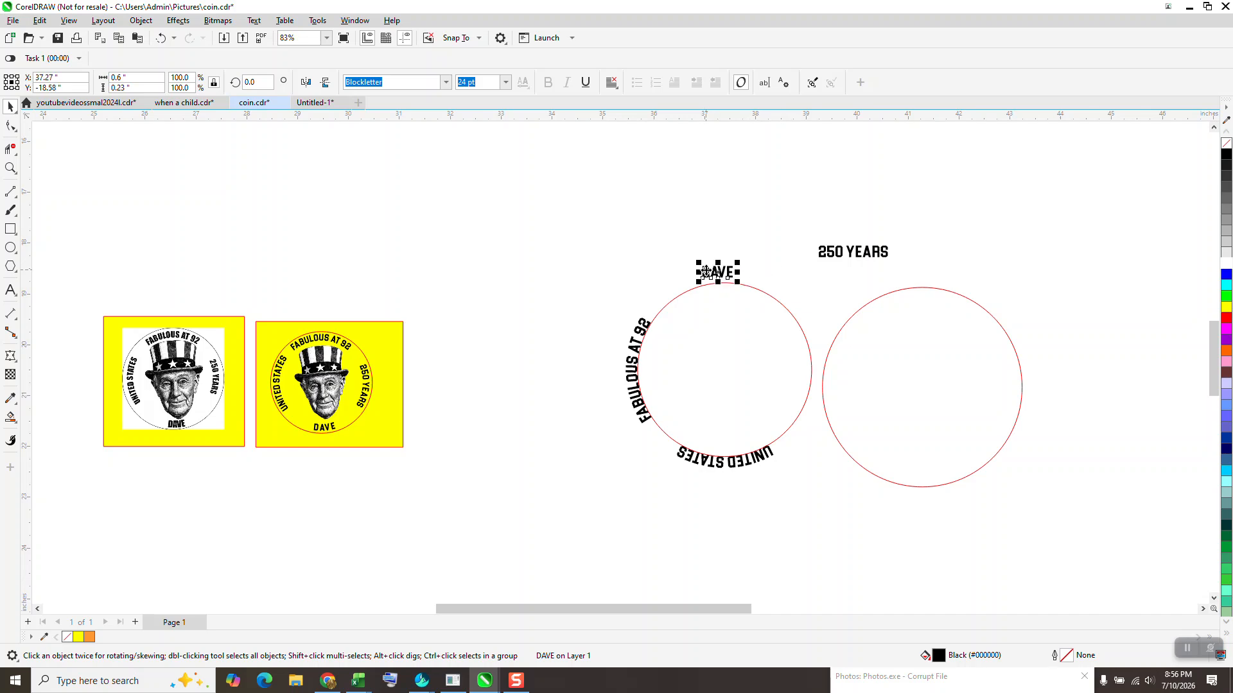
drag(704, 272, 706, 276)
click(254, 20)
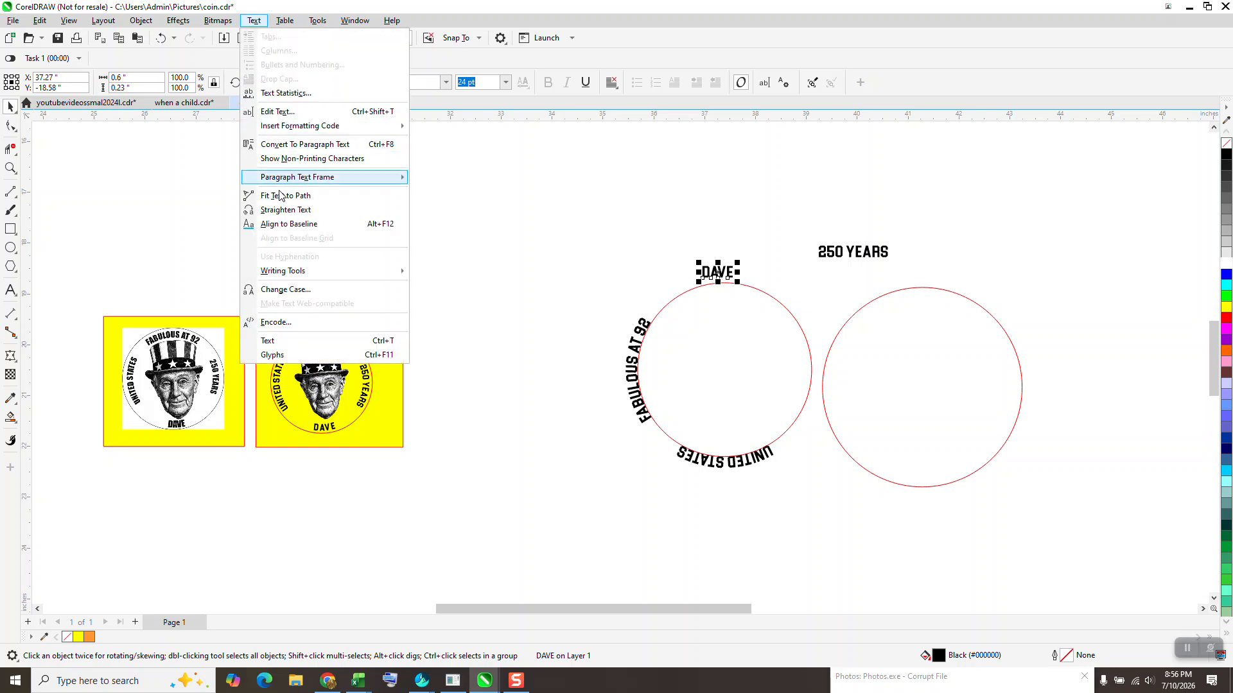
click(337, 196)
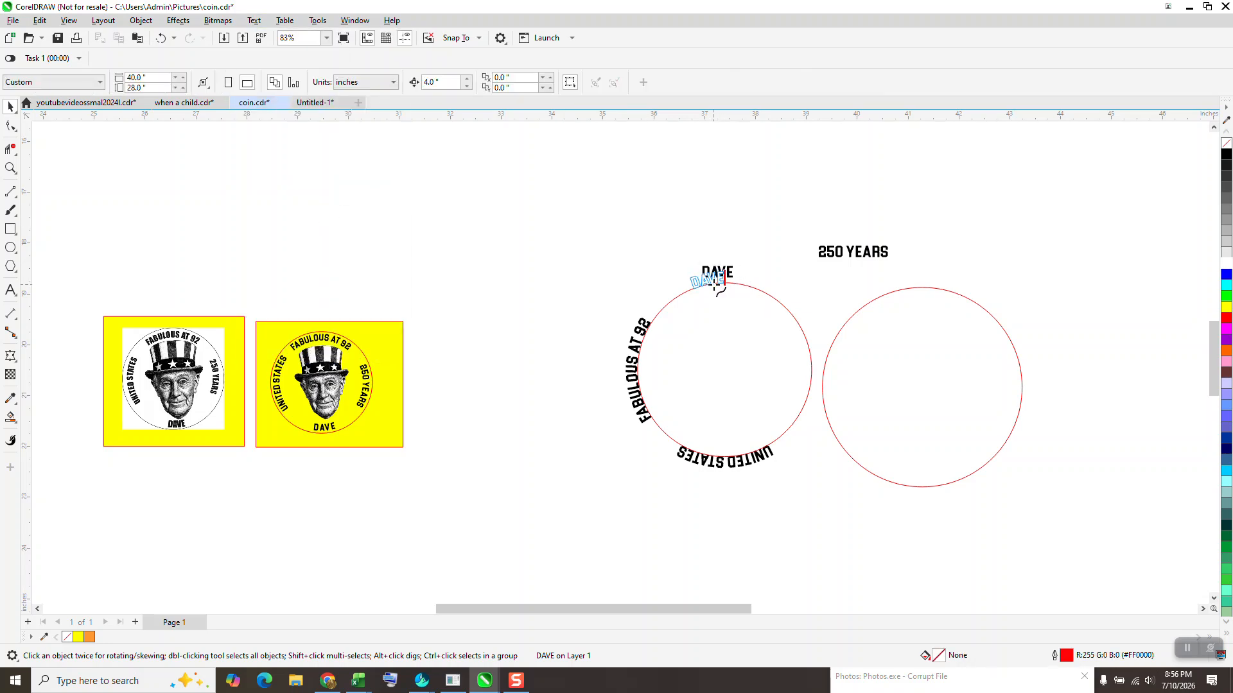
click(11, 111)
click(241, 83)
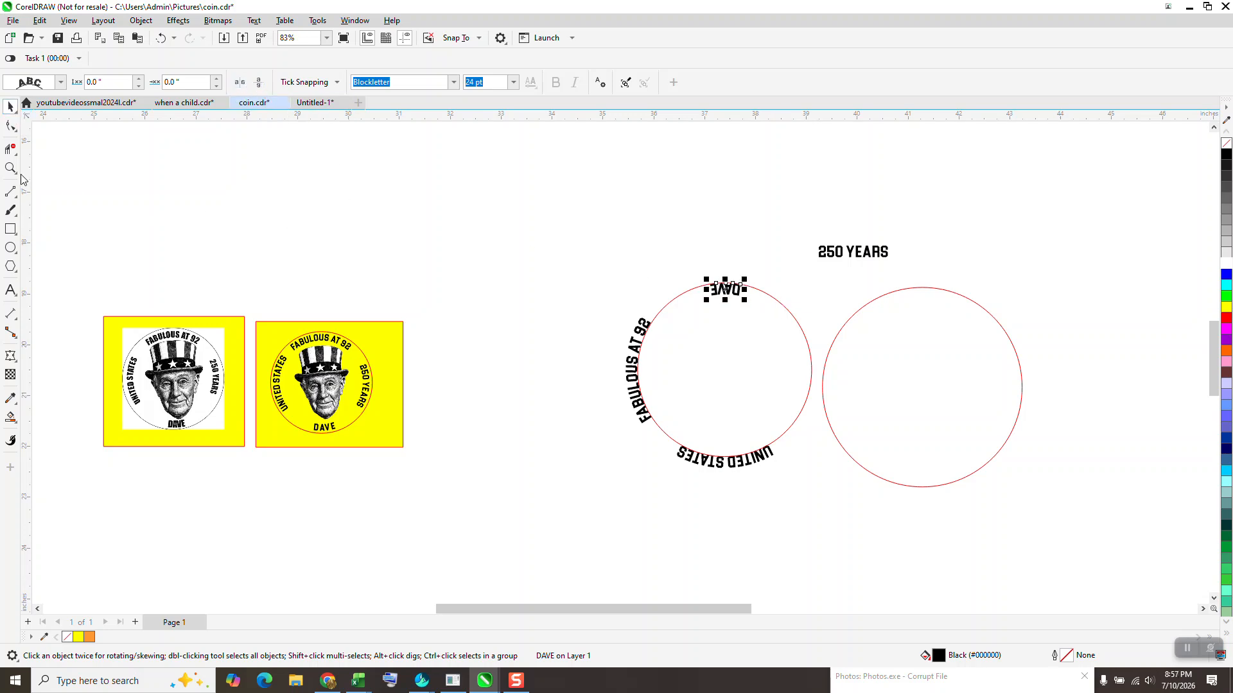
- Adjust the flipped DAVE text's position and distance on the circle path
click(11, 169)
drag(706, 274, 785, 340)
click(10, 106)
click(541, 256)
drag(507, 244, 502, 164)
scroll(450, 308, down, 2)
click(12, 126)
drag(549, 268, 560, 270)
click(10, 107)
scroll(510, 267, down, 5)
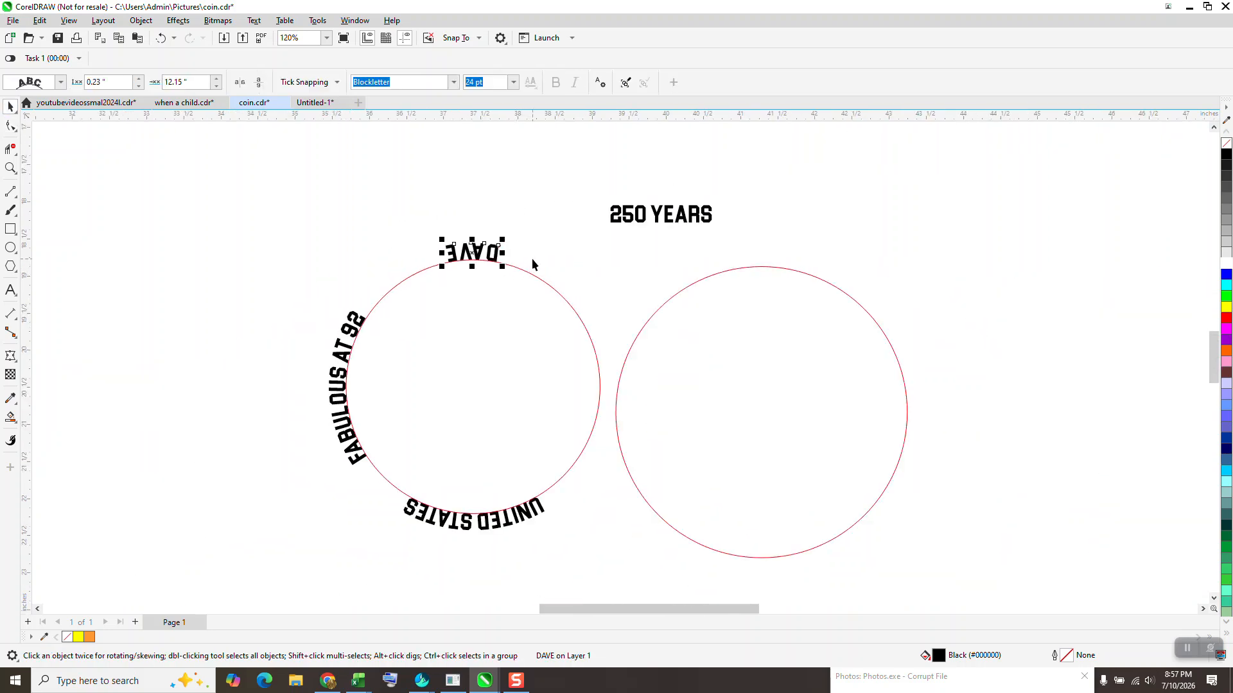
- Select the circle with all curved texts and rotate them to 270 degrees
click(318, 230)
drag(402, 433, 618, 549)
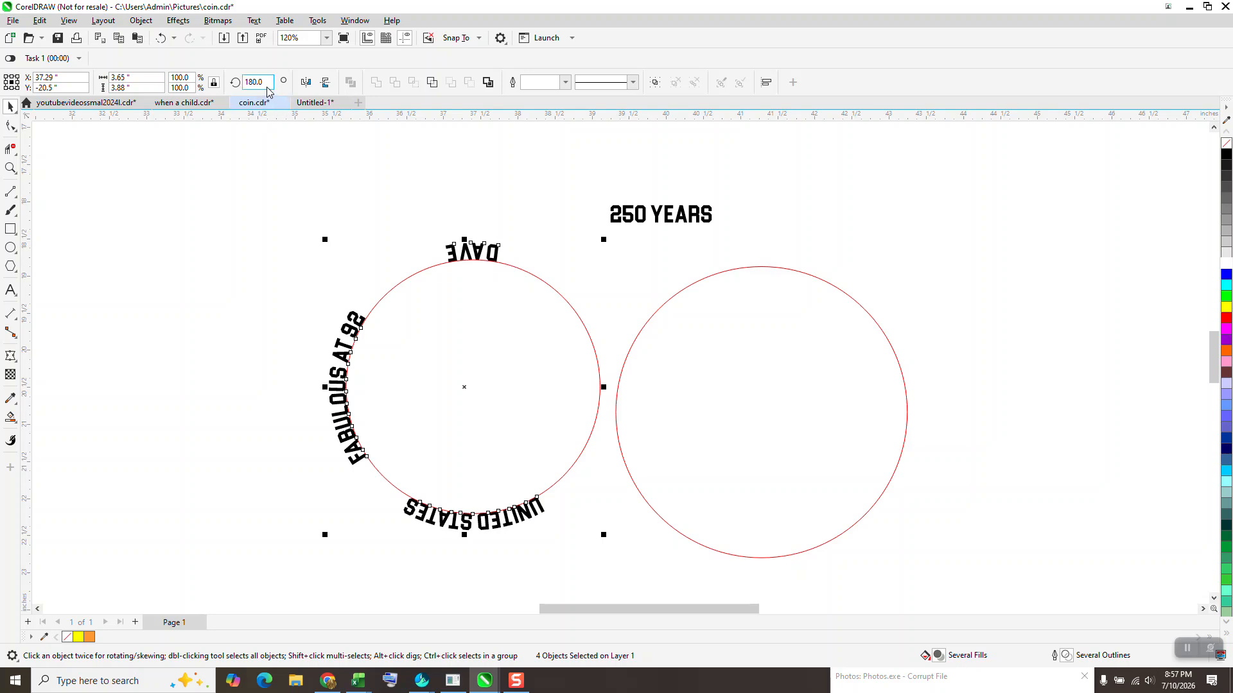
click(258, 82)
text(270)
key(Return)
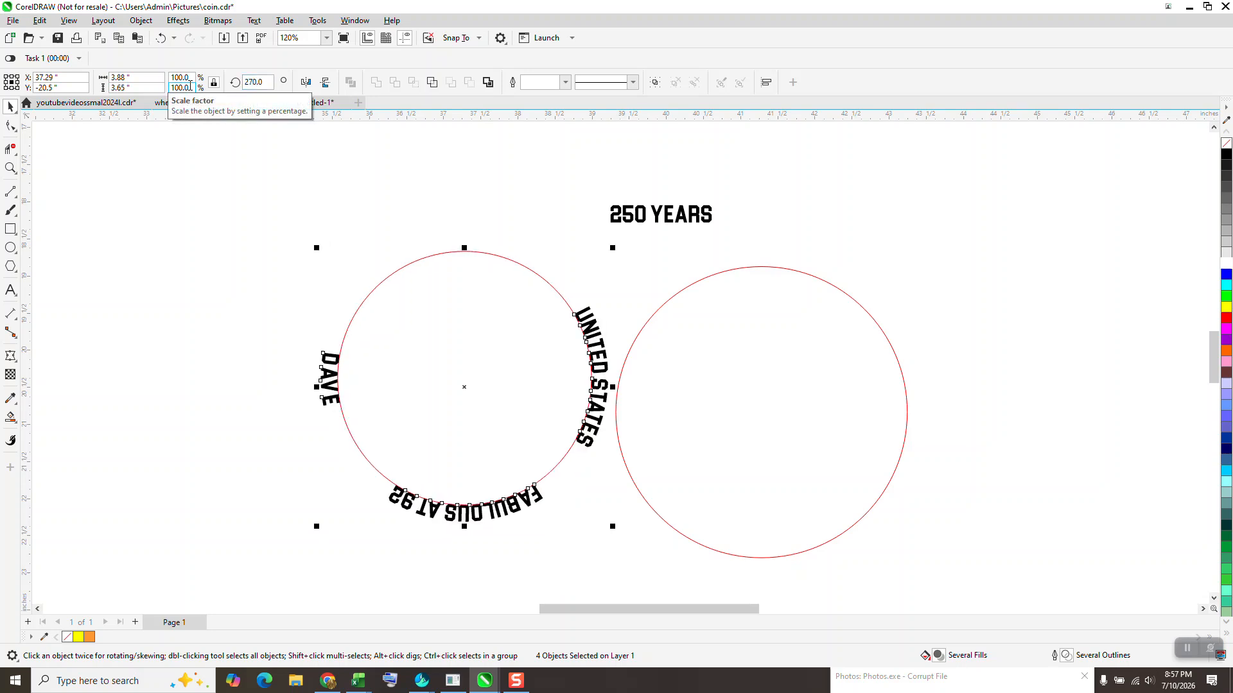
- Fit the 250 YEARS text to the top of the circle
click(654, 229)
click(655, 220)
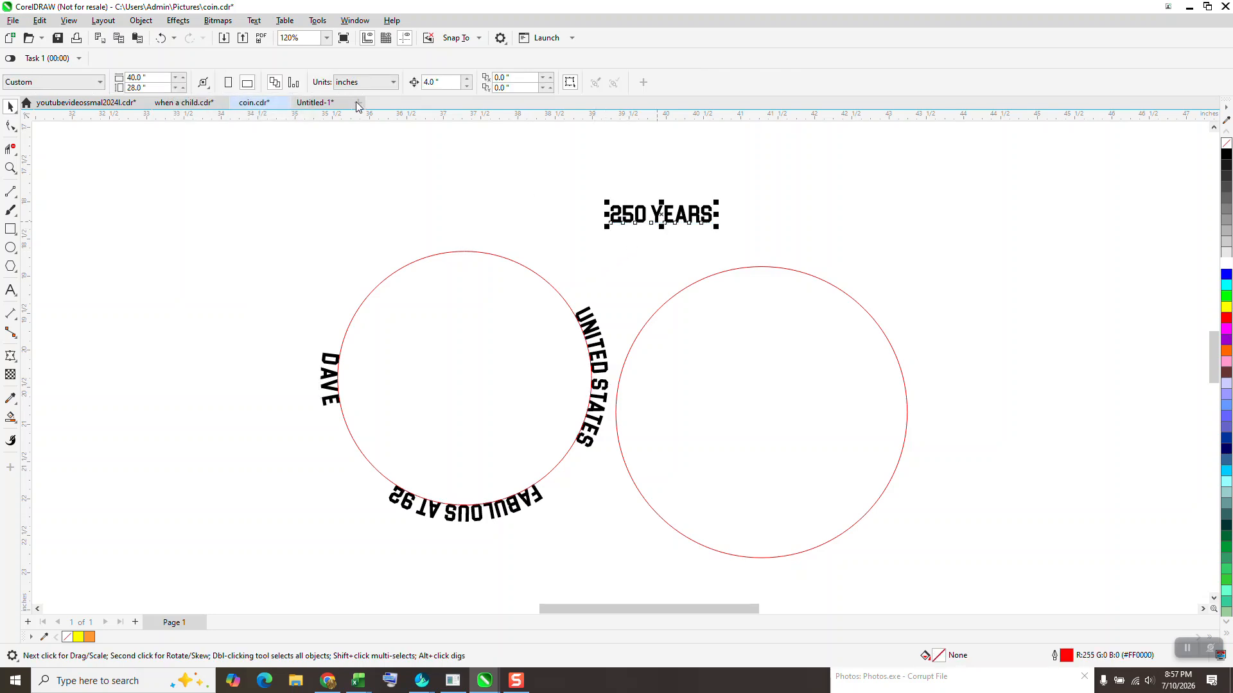
click(256, 25)
click(281, 196)
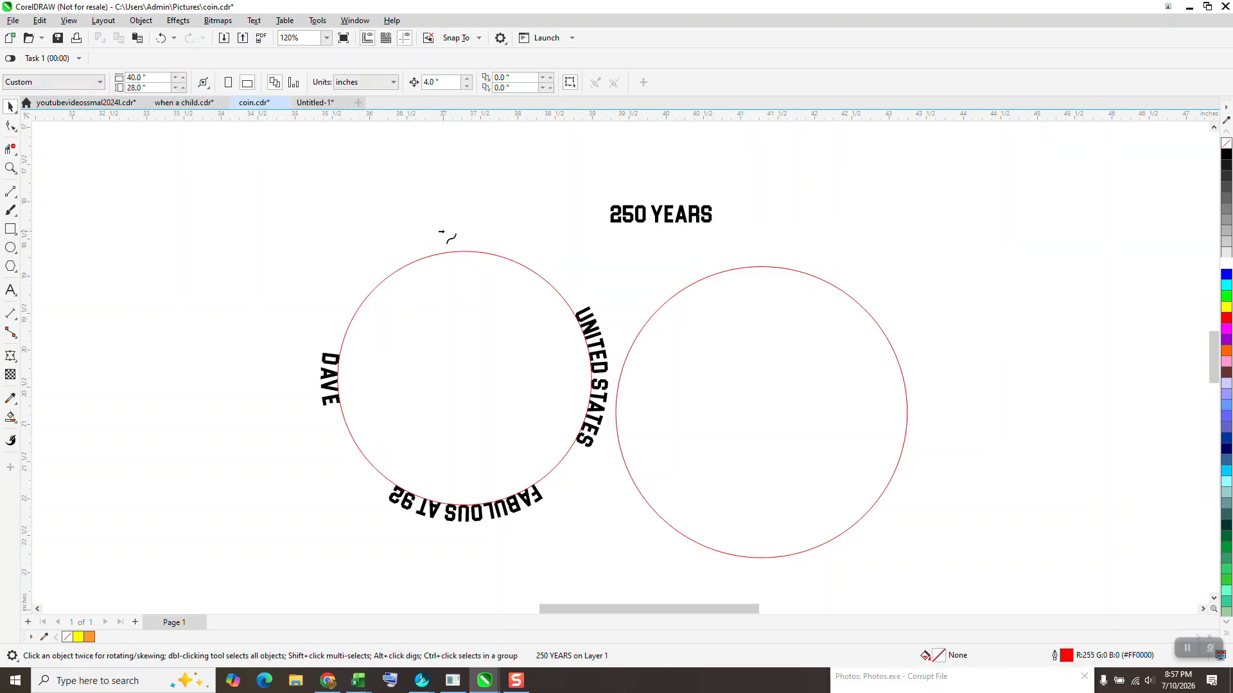
click(466, 252)
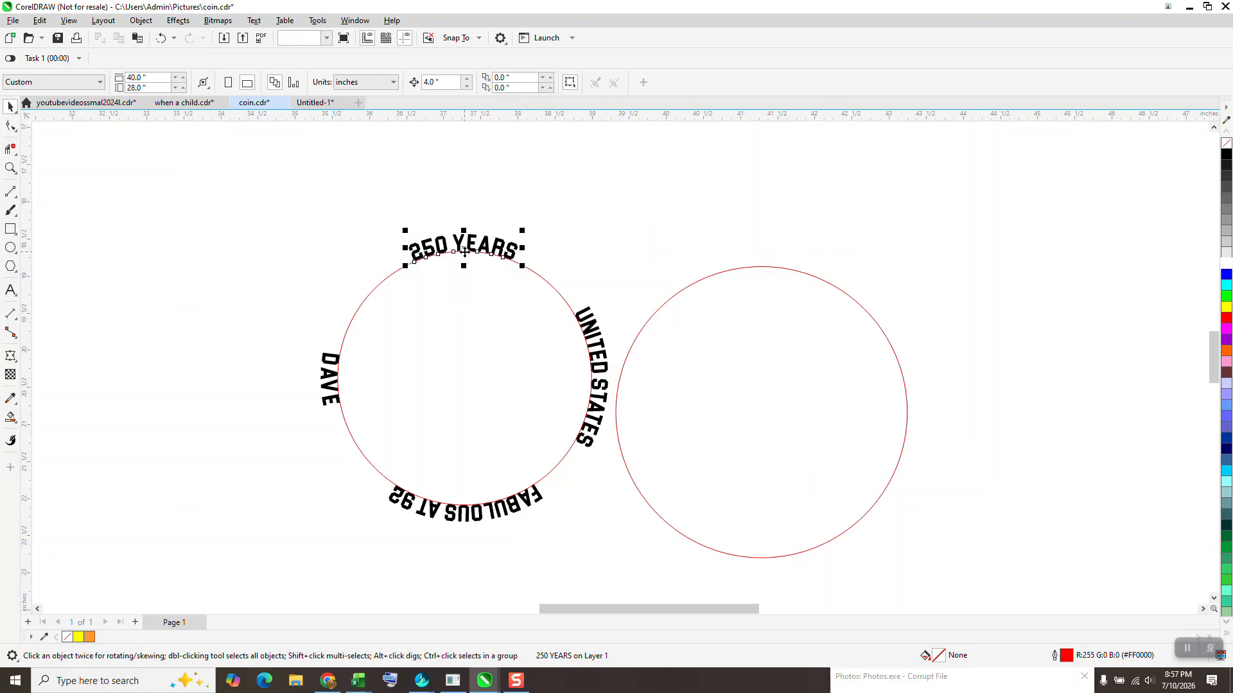
- Select the circle and all curved texts and break them apart
drag(295, 198, 637, 561)
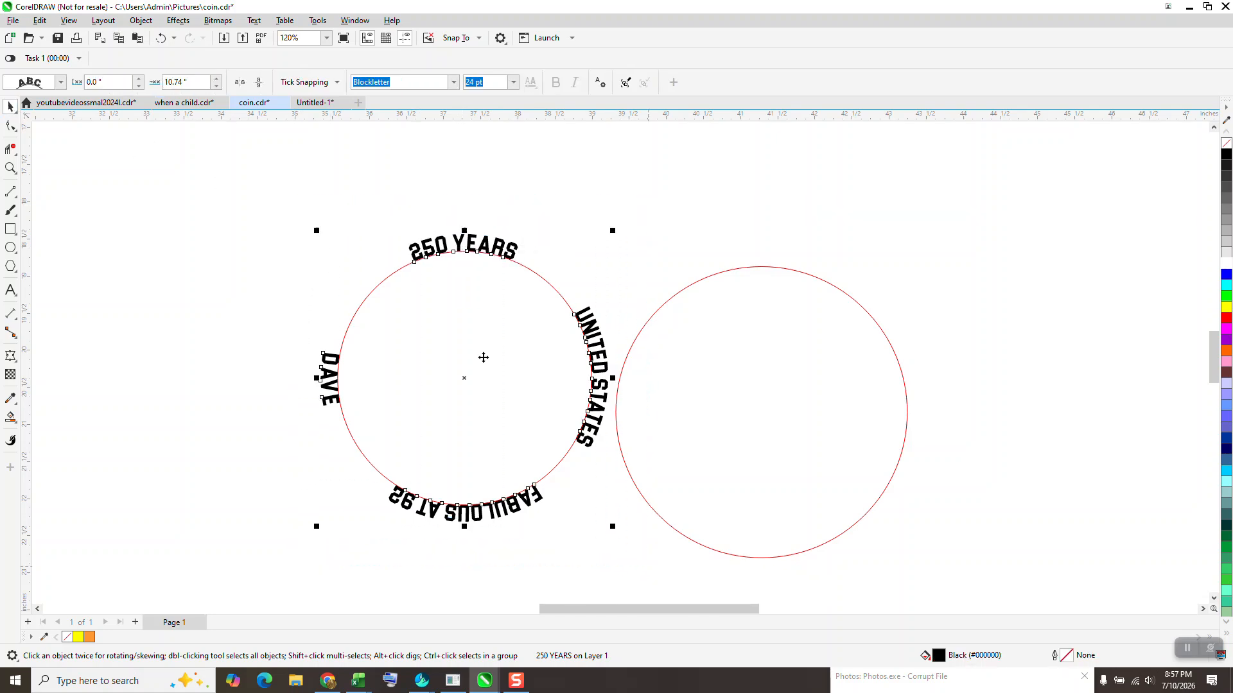
click(141, 20)
click(206, 318)
- Group the circle and its four curved text objects together
drag(280, 171, 675, 554)
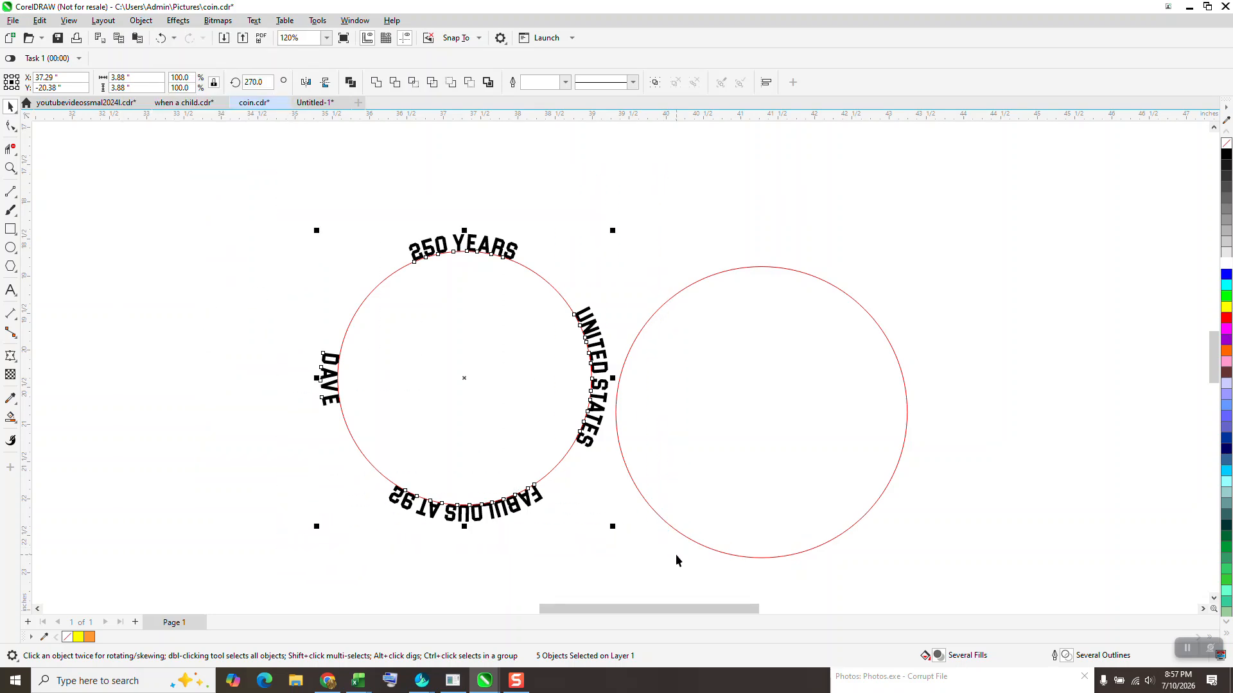
key(ctrl+g)
click(253, 82)
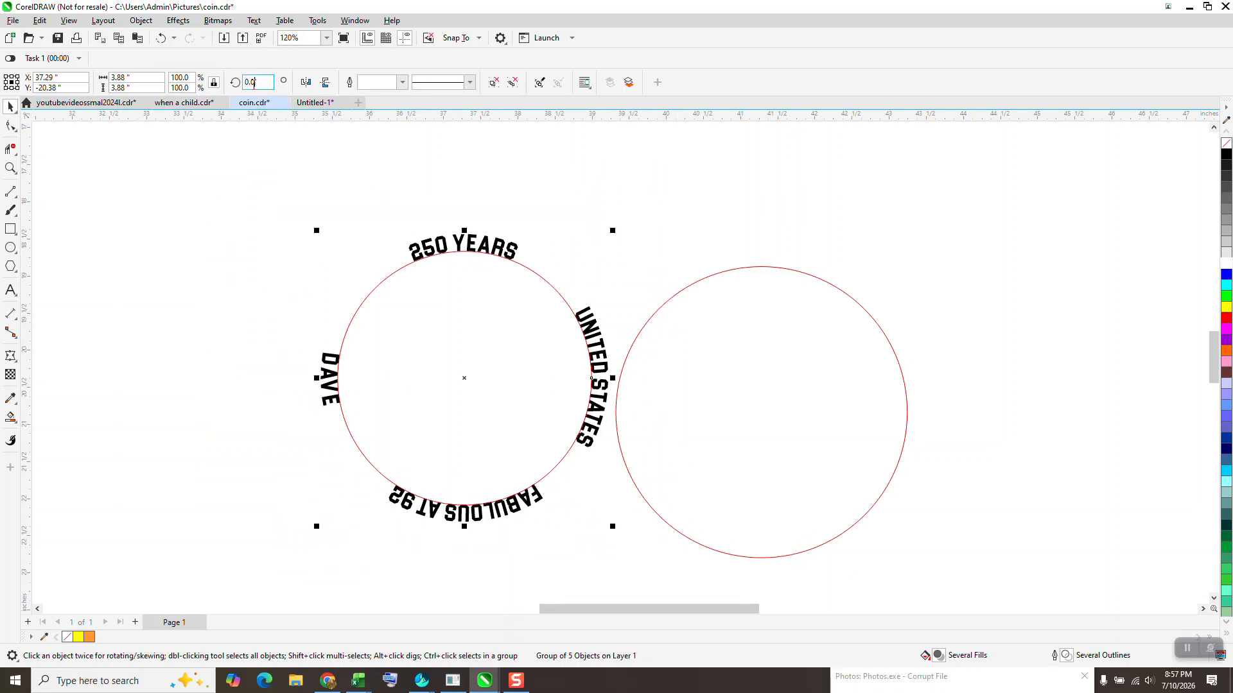
- Rotate the selected group of circle and curved texts to 90 degrees
text(90)
key(Return)
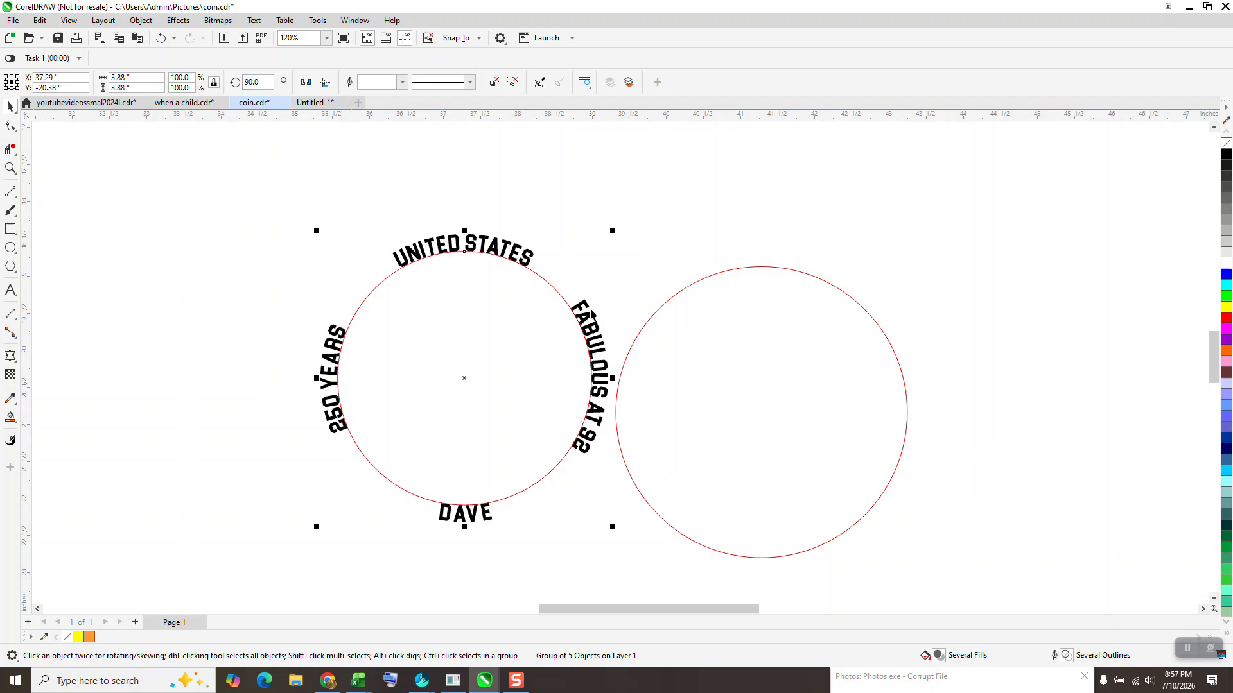
- Align the text group and the second circle so their centres coincide horizontally and vertically
click(856, 440)
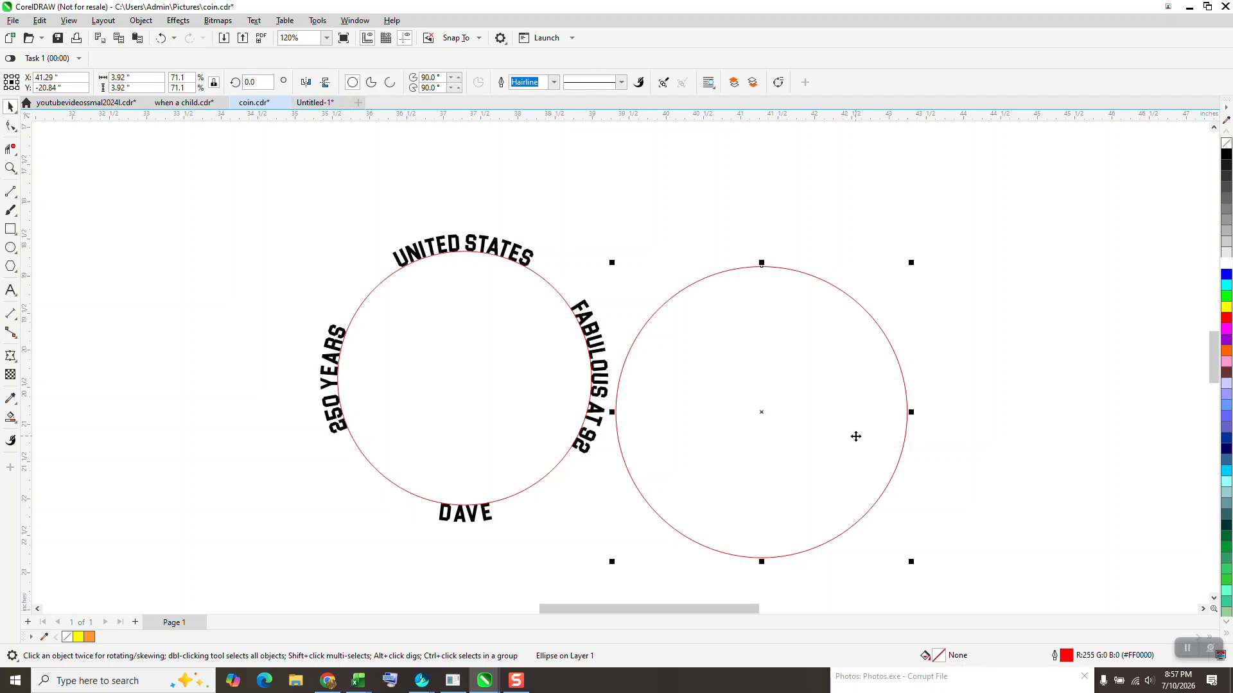
click(581, 326)
key(e)
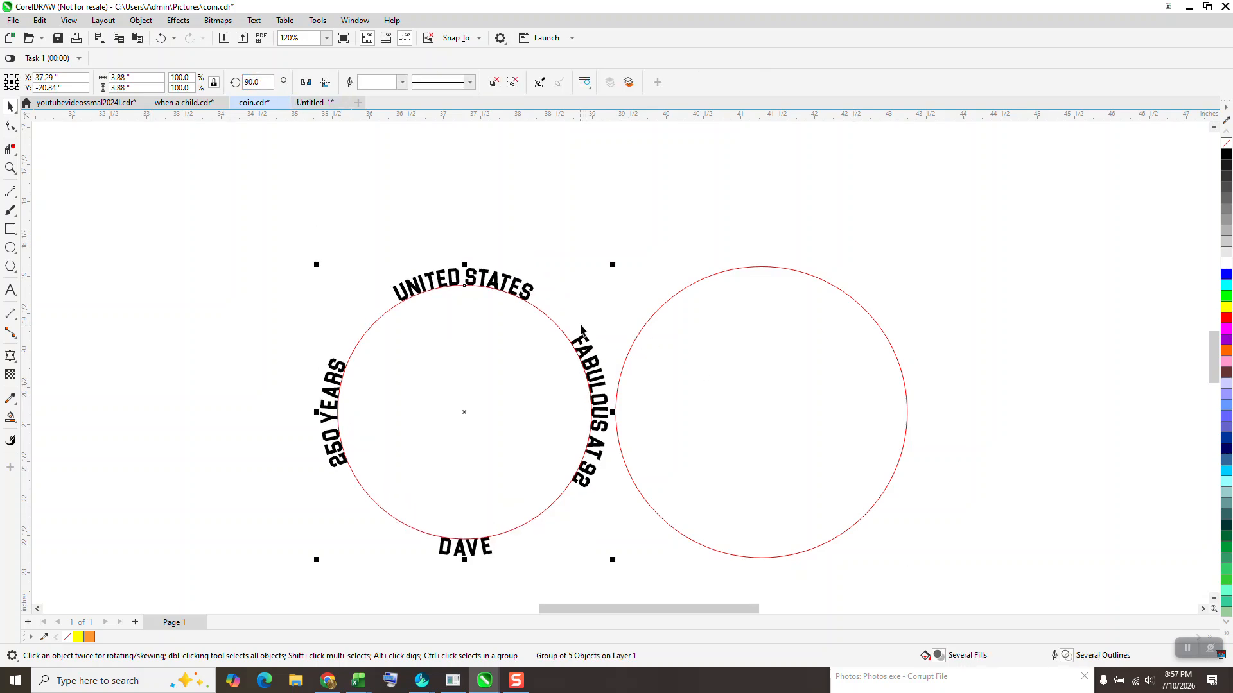
click(693, 340)
key(c)
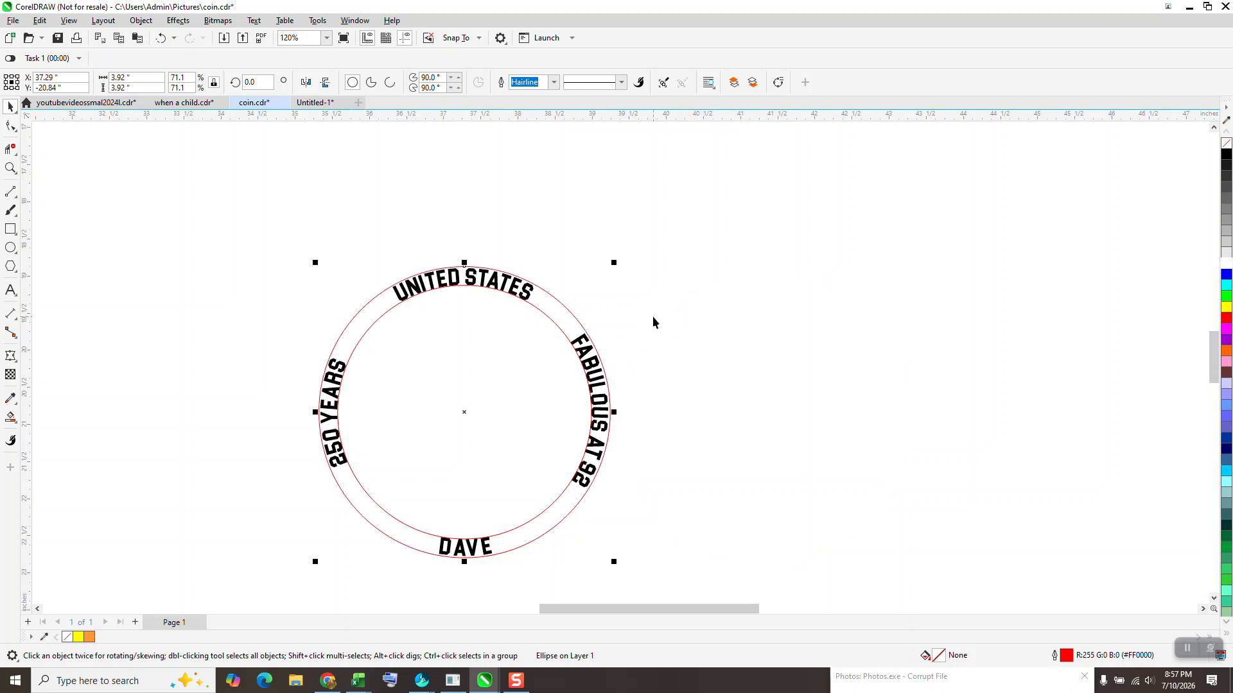
click(564, 327)
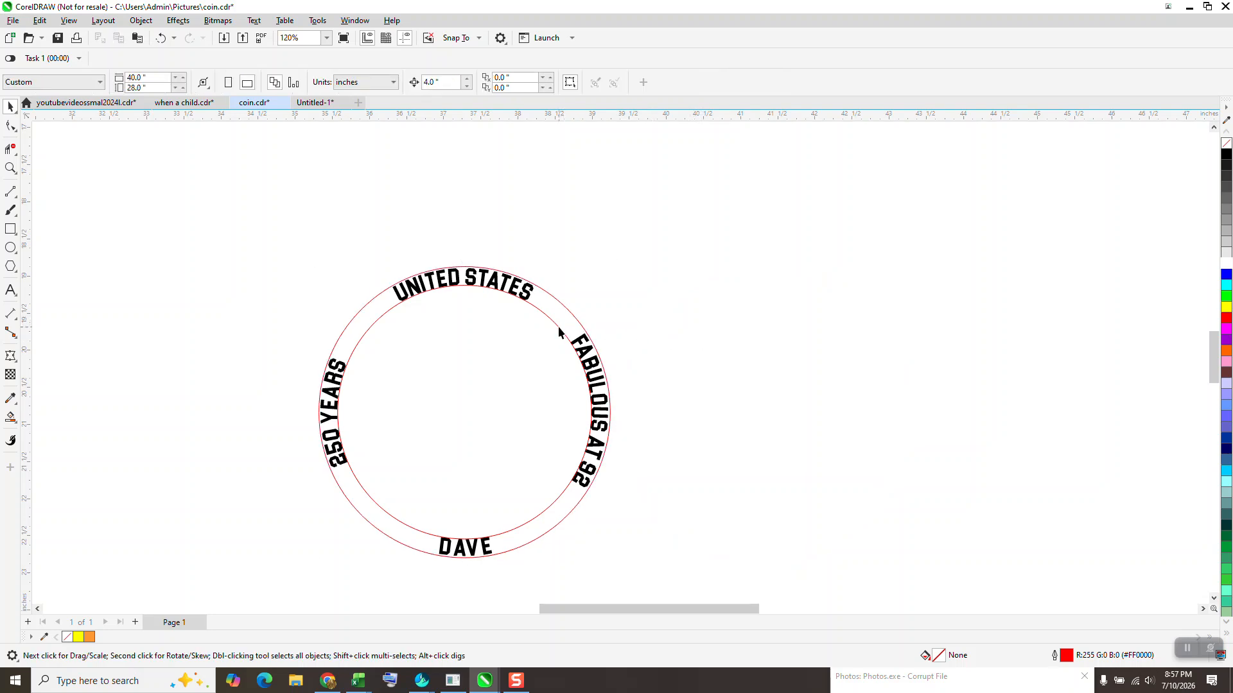
click(557, 326)
key(Delete)
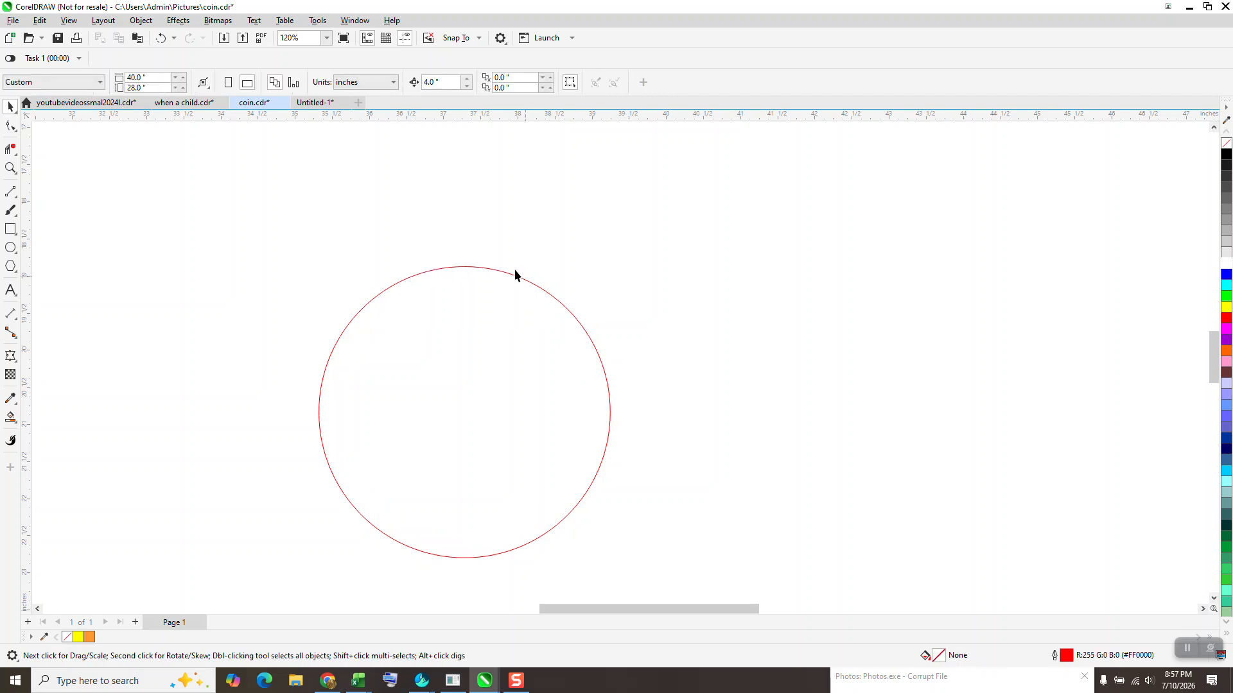
click(160, 38)
- Ungroup the circle and texts, then delete the extra overlapping circle
click(140, 20)
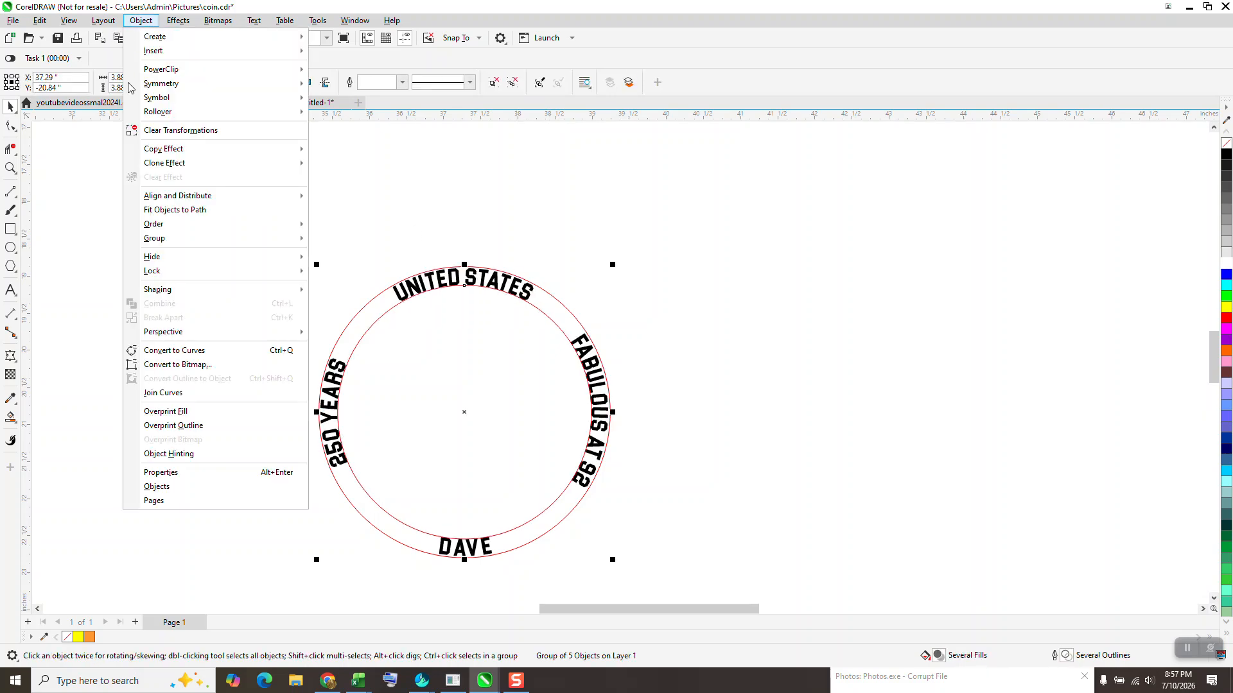
mouse_move(269, 242)
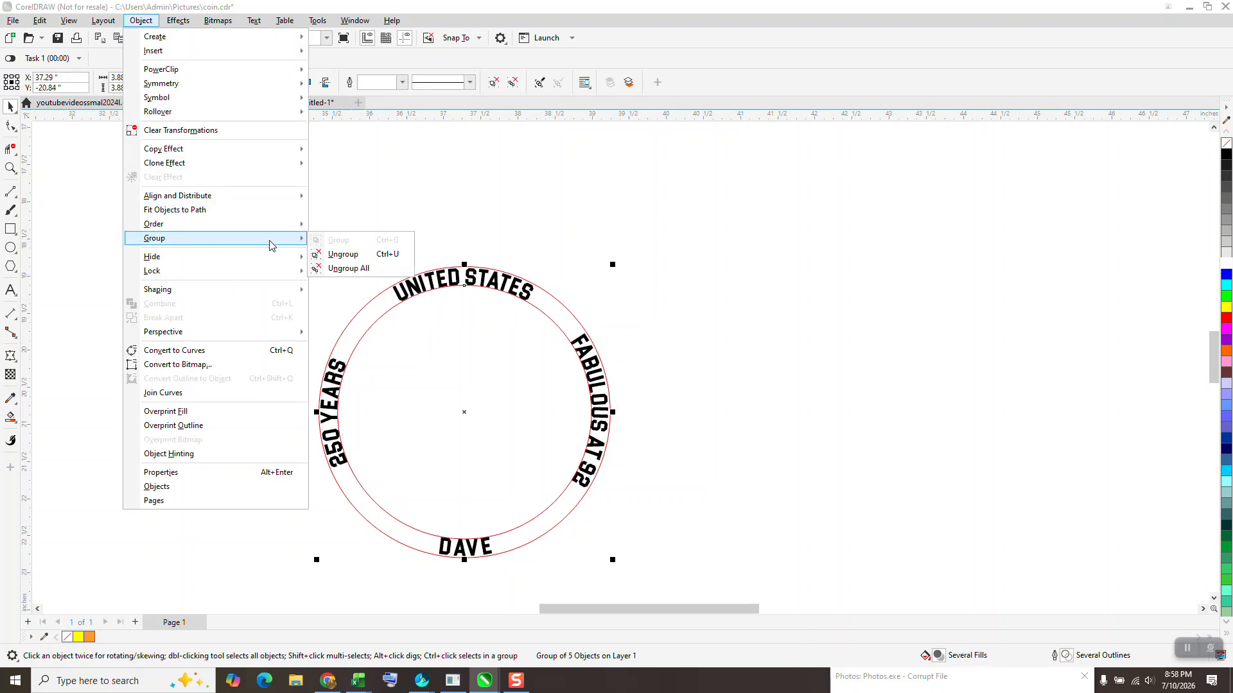
click(332, 252)
click(545, 314)
key(Delete)
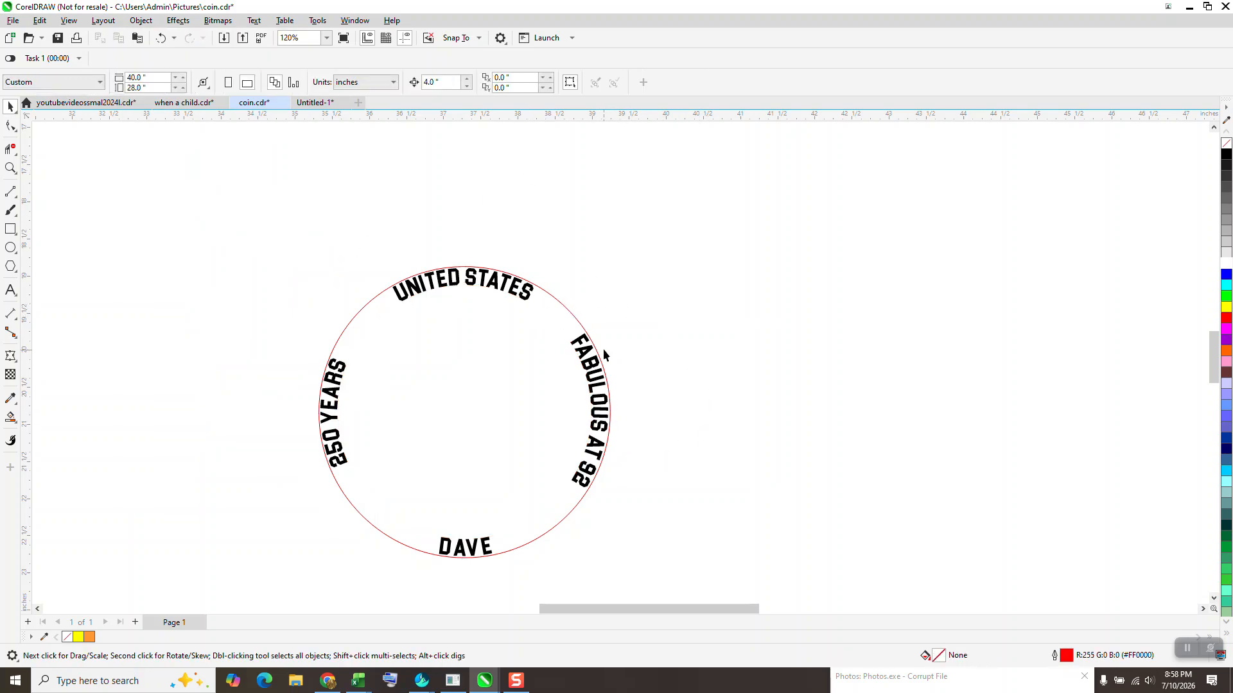
- Select the circle and all four curved texts and rotate them to 90 degrees
scroll(603, 349, down, 2)
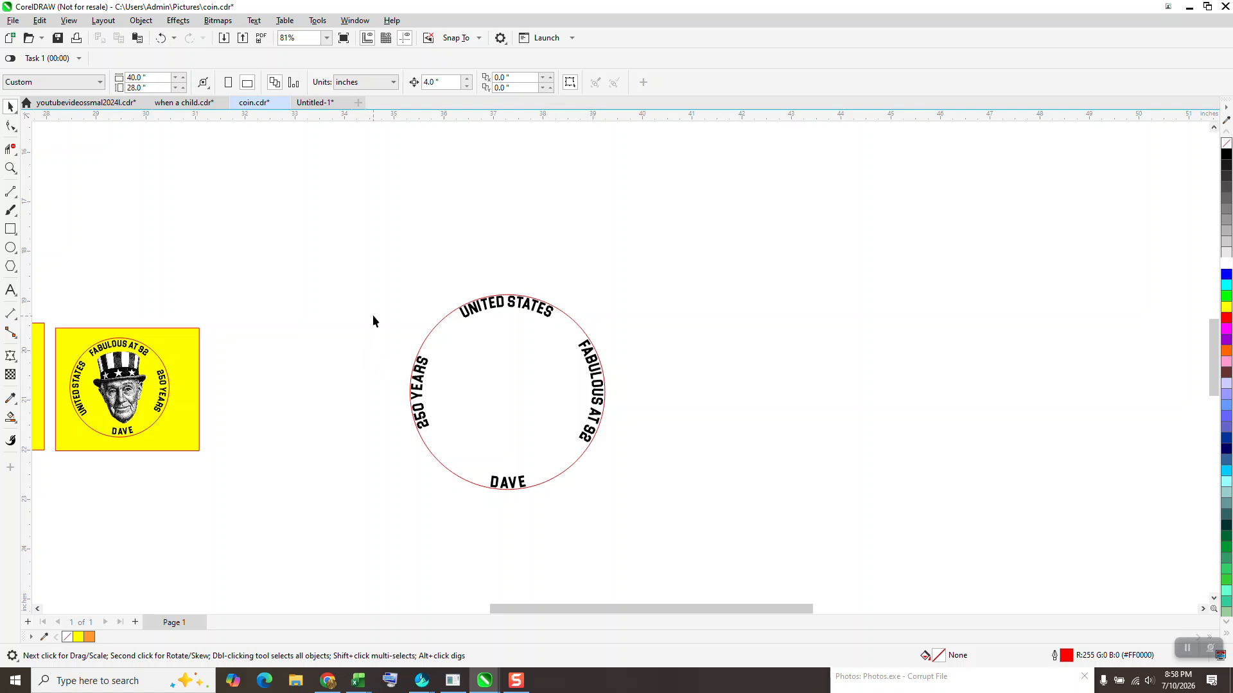
drag(385, 261, 645, 517)
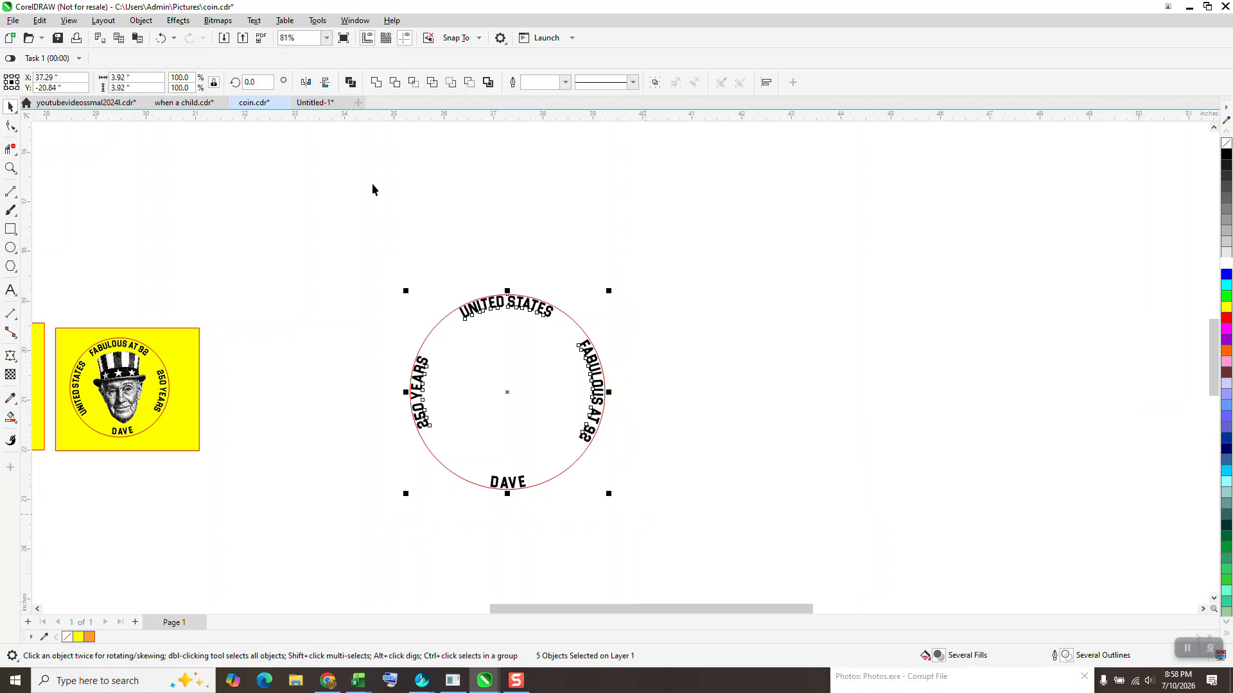
text(90)
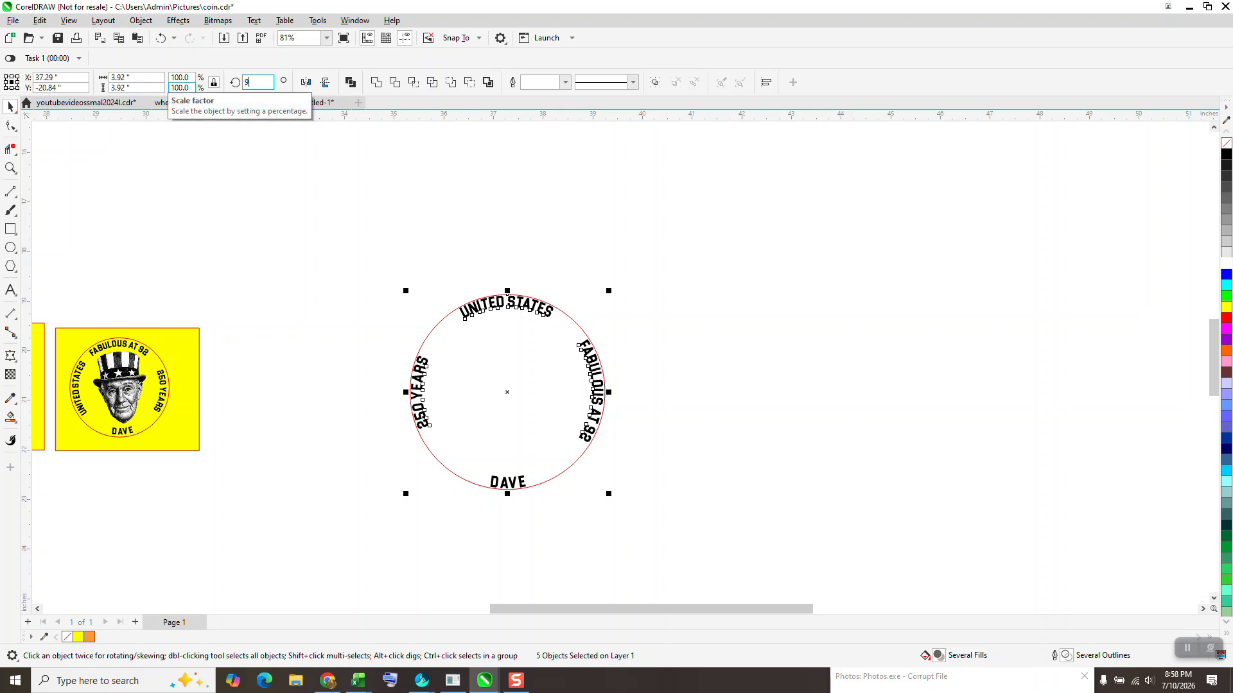
key(Return)
click(859, 407)
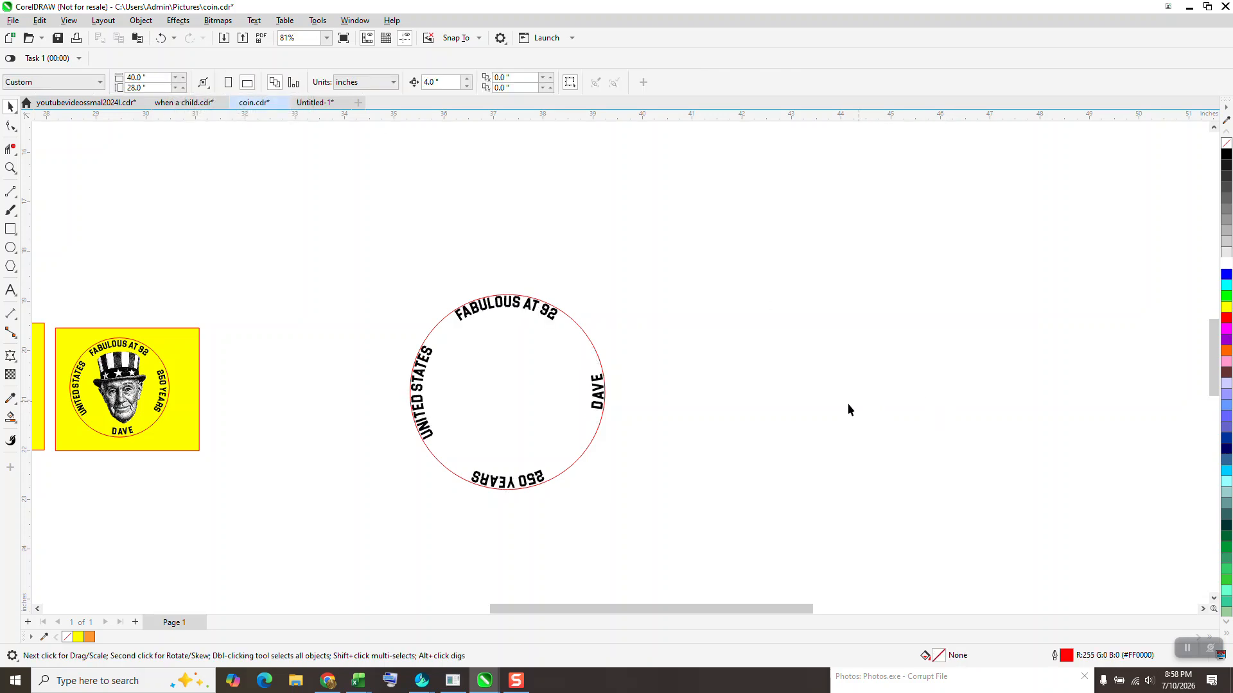
- Slide the 250 YEARS text along the circle to its right side
click(539, 481)
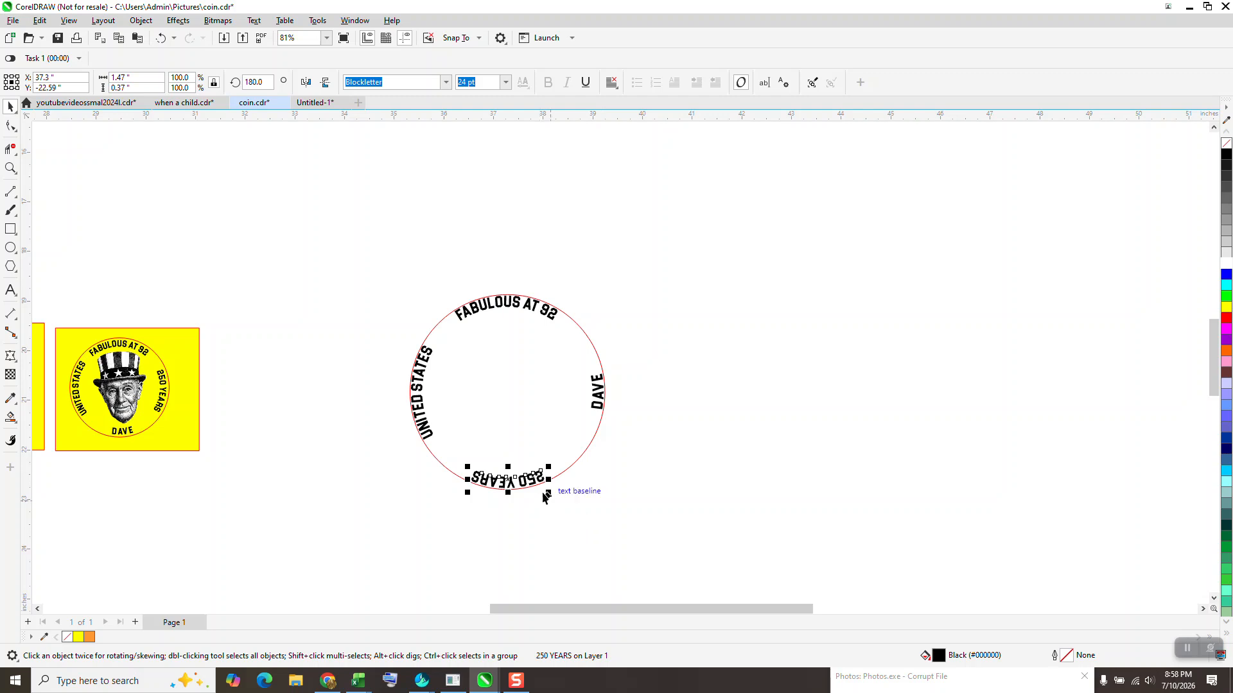
click(514, 482)
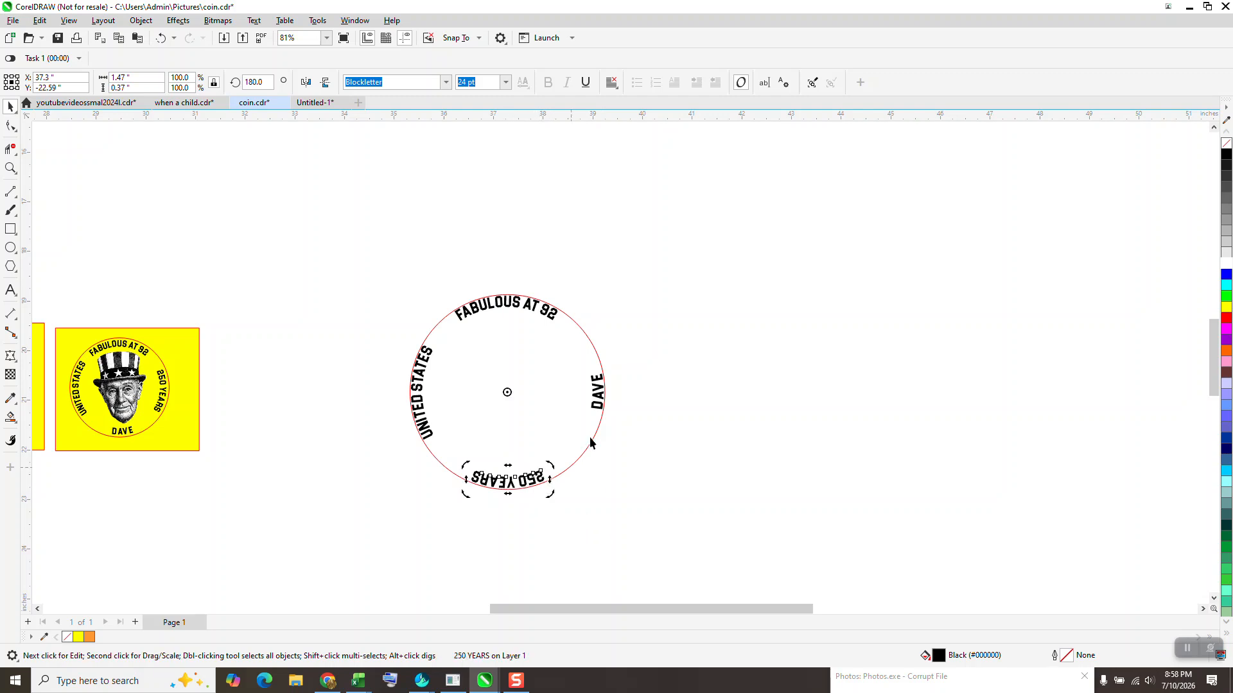
click(597, 413)
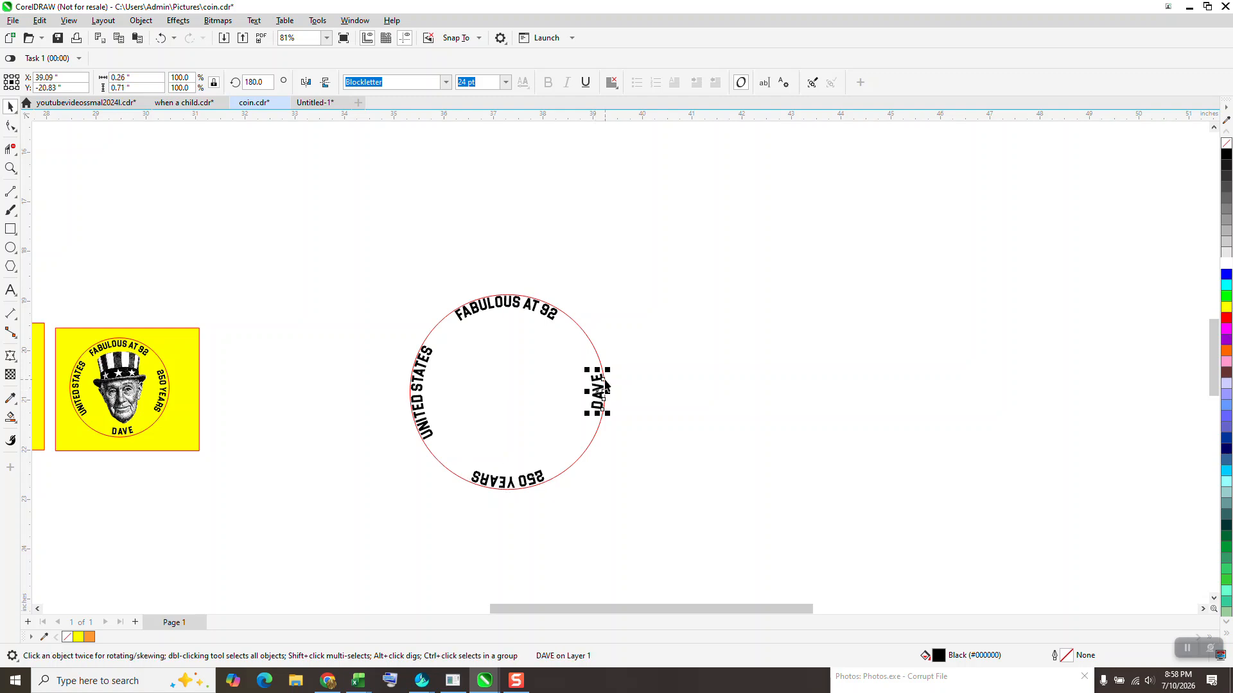
key(ctrl+z)
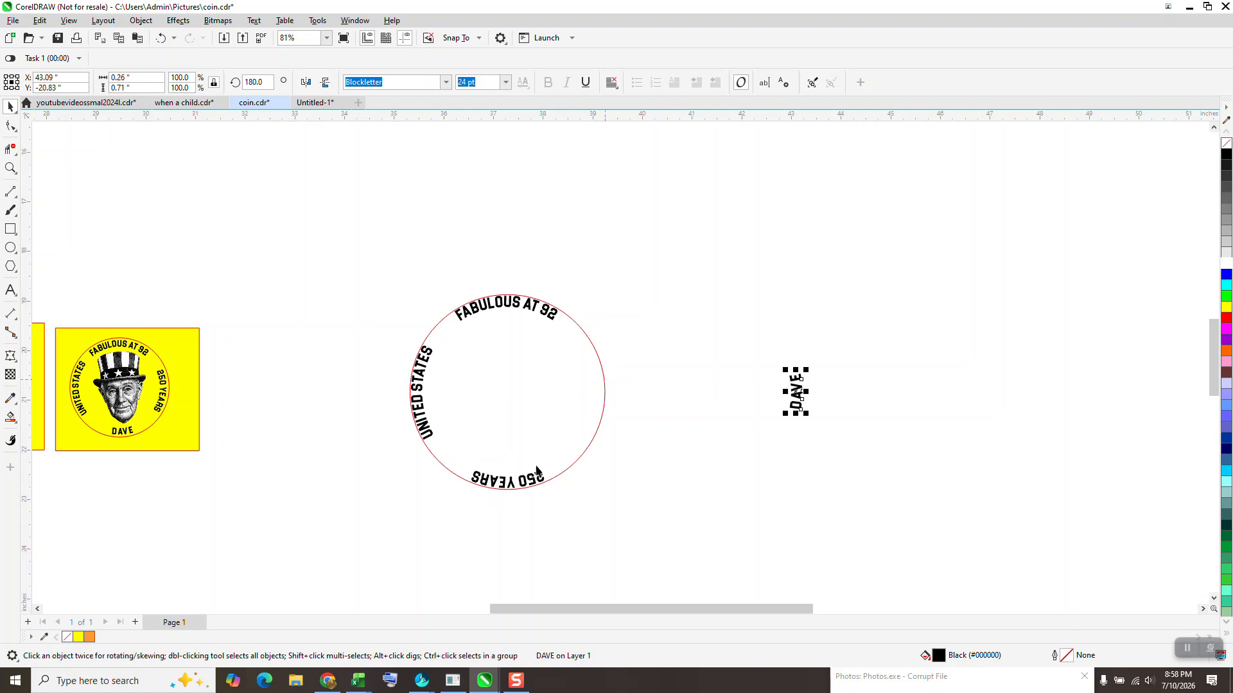
click(514, 486)
click(514, 486)
click(512, 483)
drag(512, 483, 604, 393)
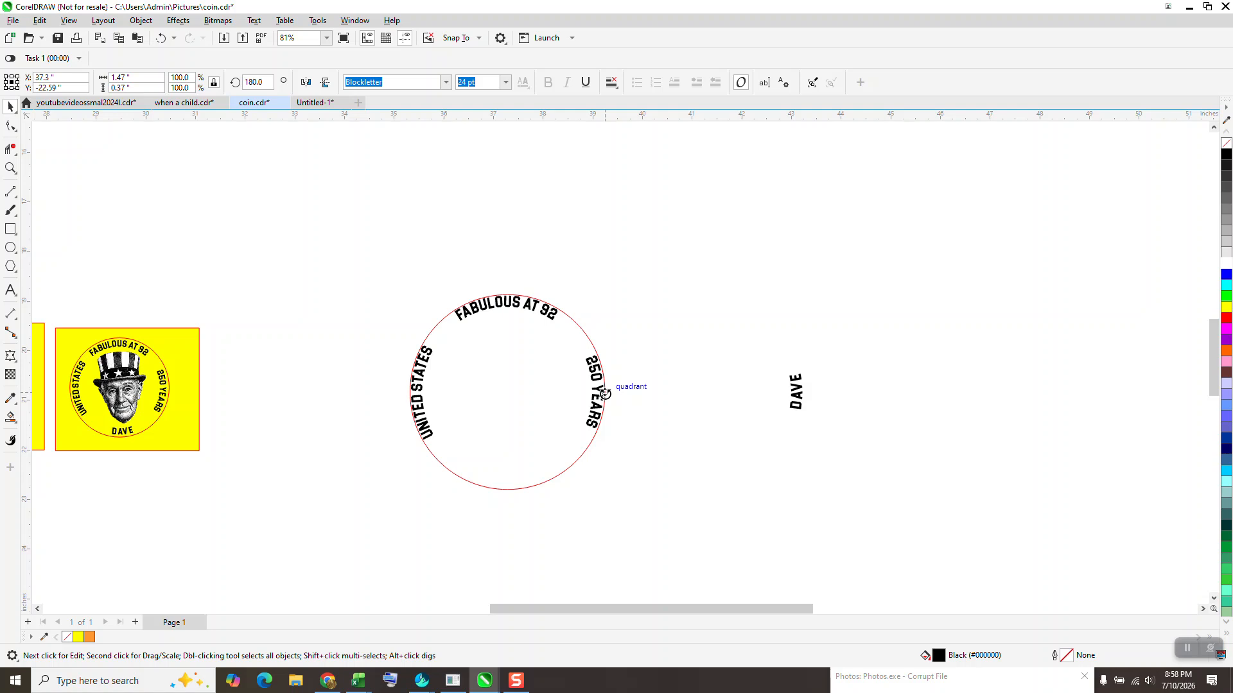
click(605, 393)
- Place the DAVE text back on the circle at its bottom
drag(801, 411, 621, 514)
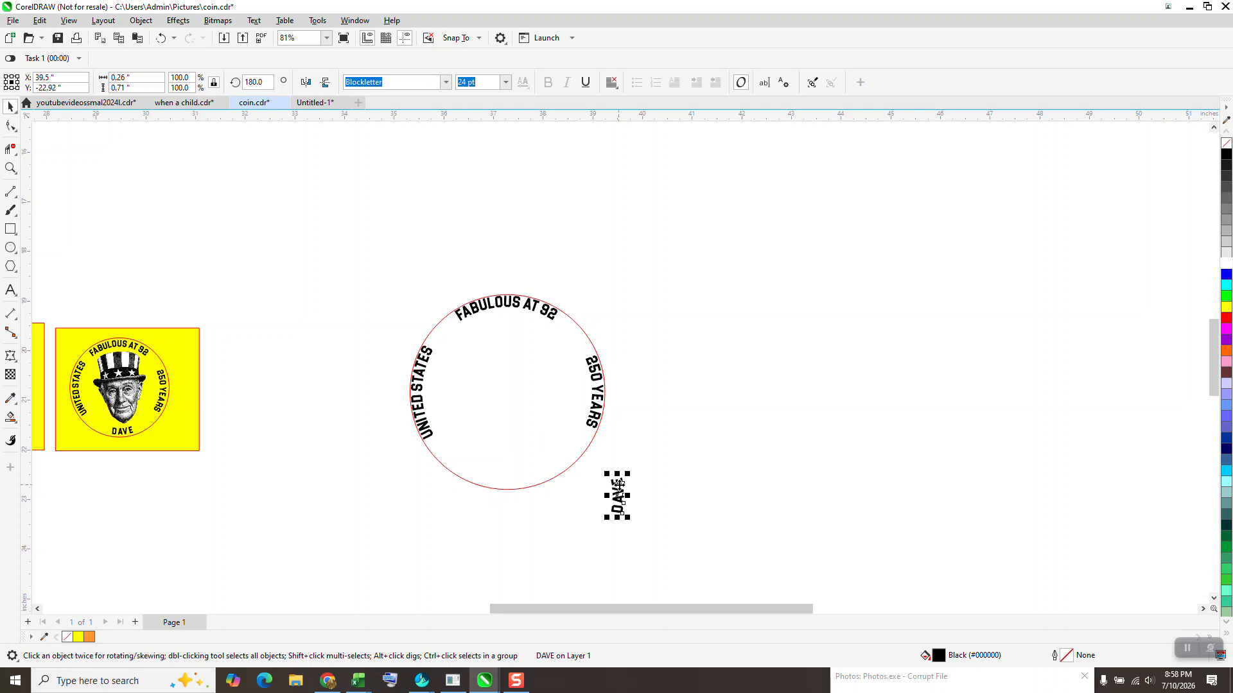
click(161, 39)
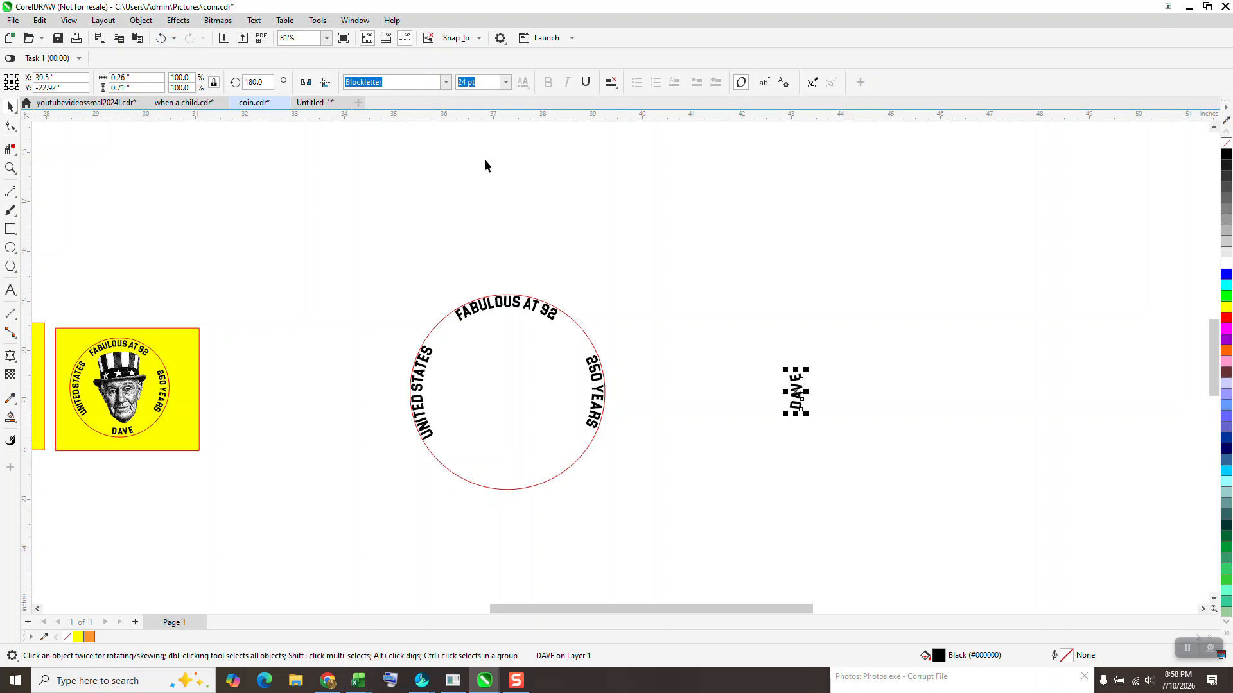
key(ctrl+shift+z)
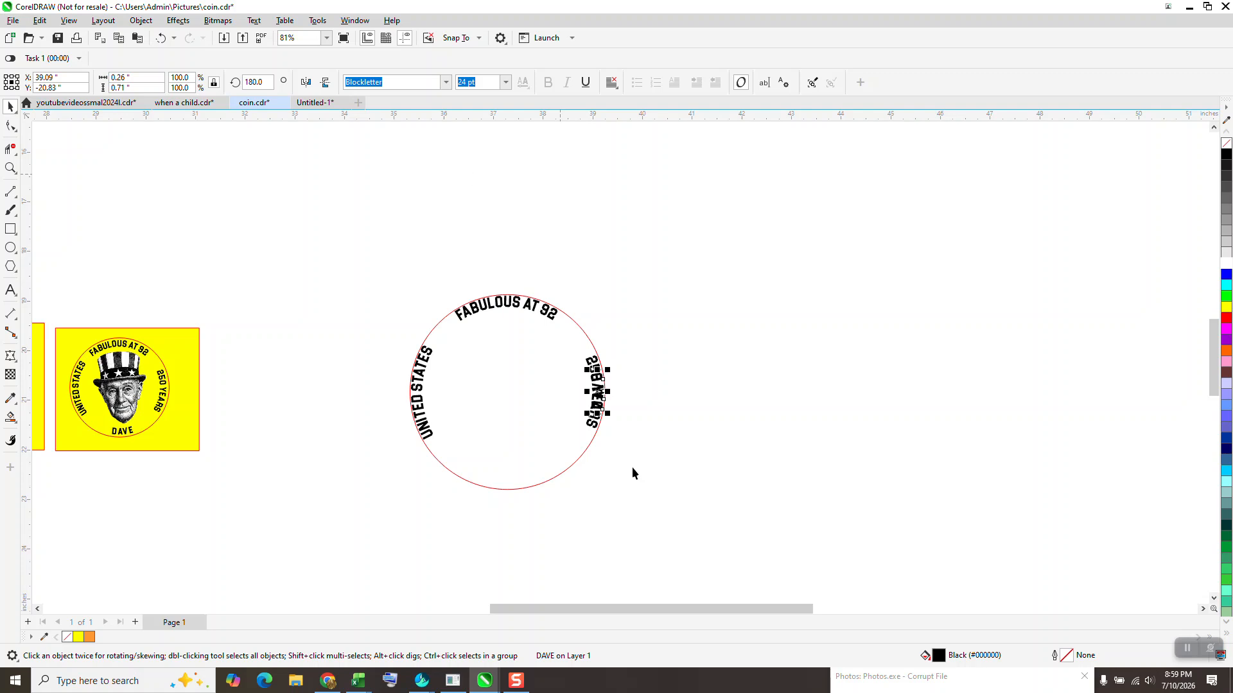
click(597, 393)
drag(611, 367, 530, 484)
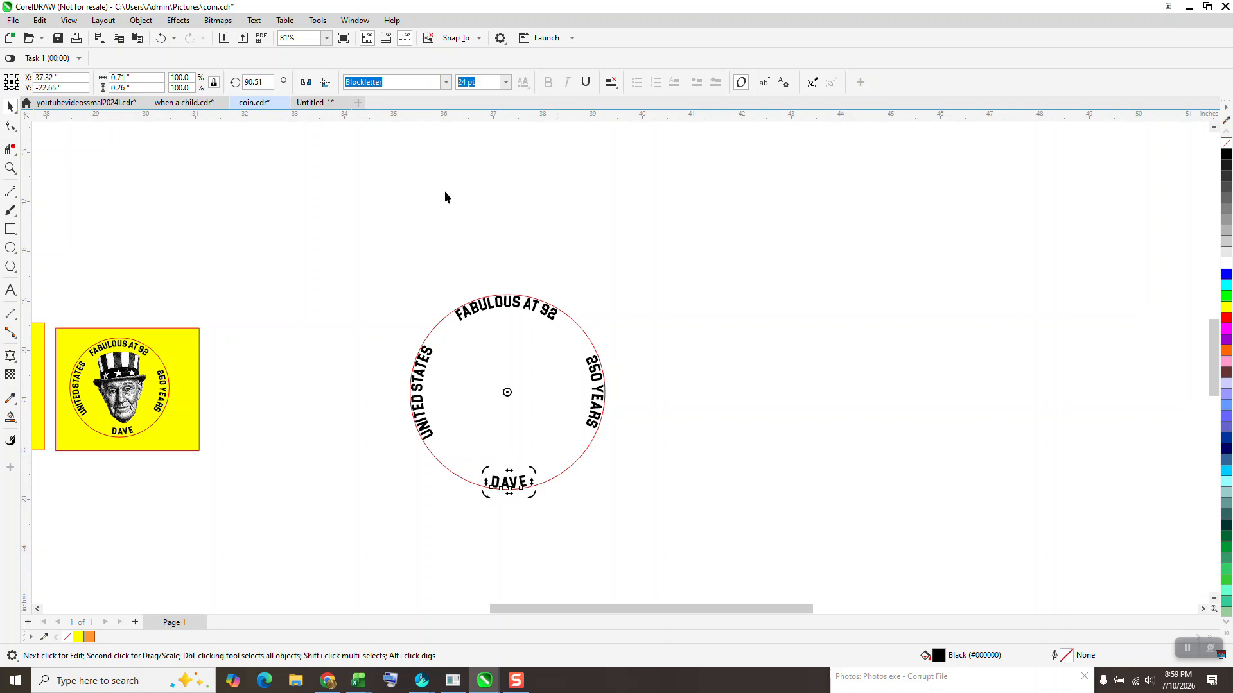
- Add a vertical guideline and centre it on the page through the circle
drag(176, 221, 324, 232)
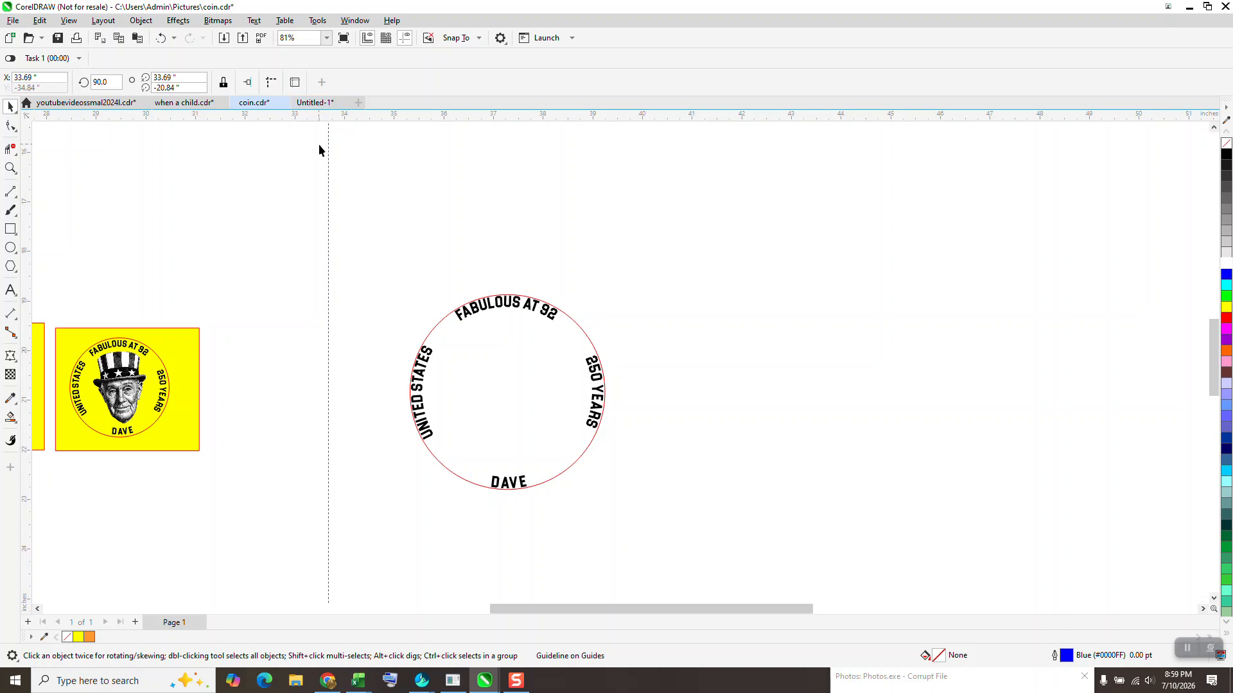
key(Escape)
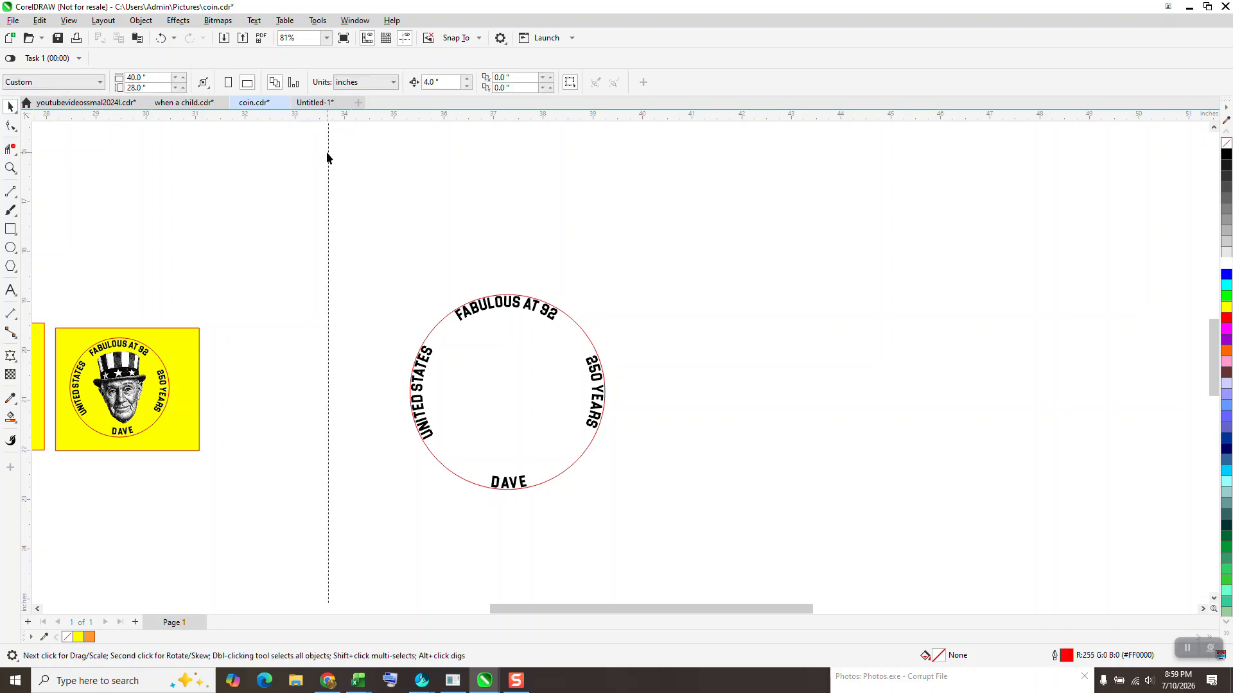
click(329, 221)
key(p)
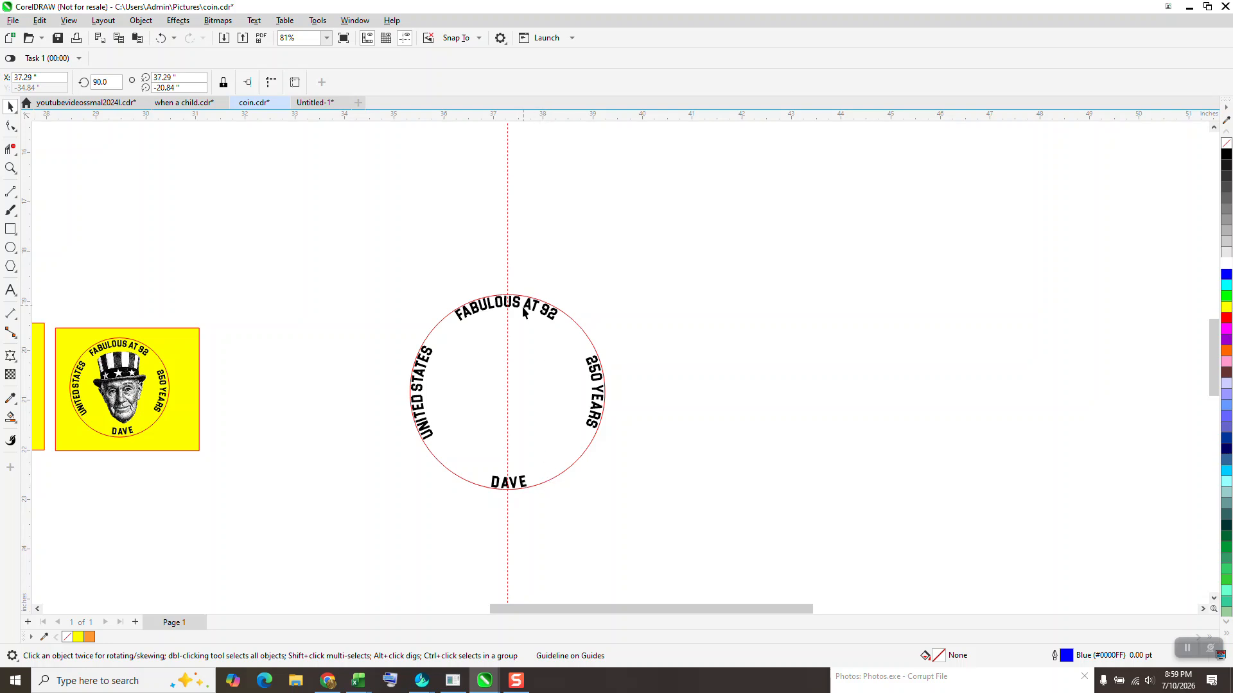
- Rotate the DAVE text slightly so it sits centred on the vertical guideline
click(10, 168)
drag(450, 459, 520, 512)
key(space)
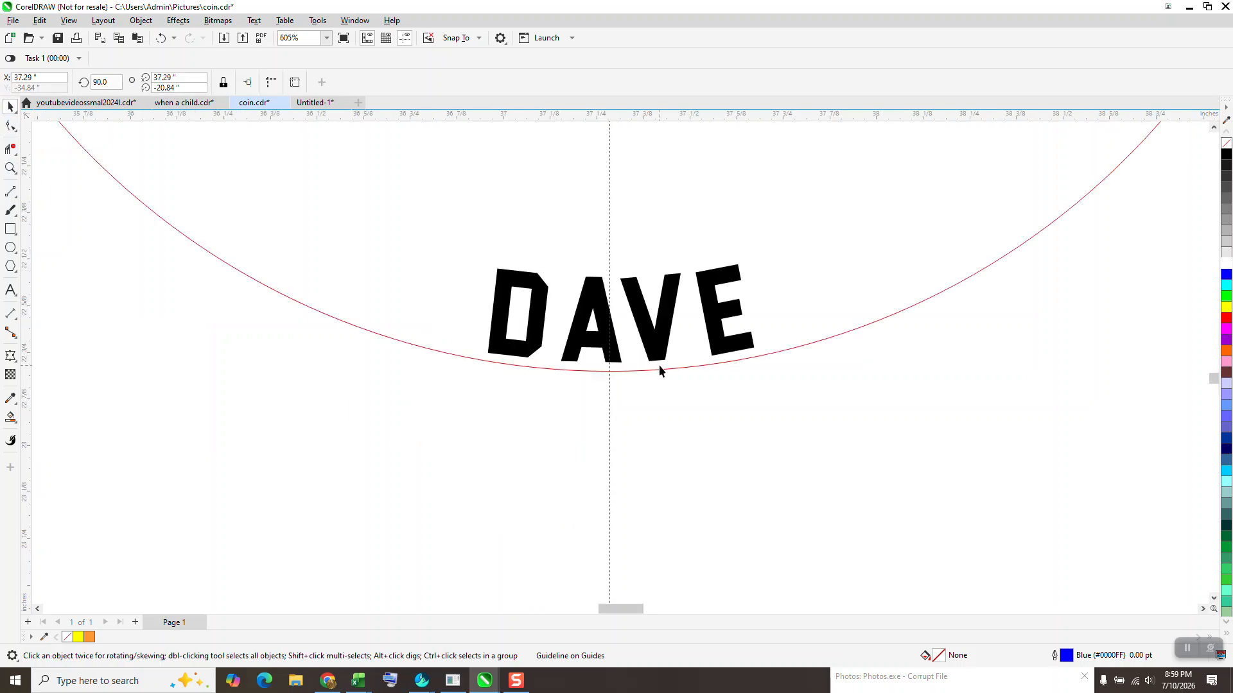
click(658, 358)
click(632, 311)
drag(759, 258, 754, 274)
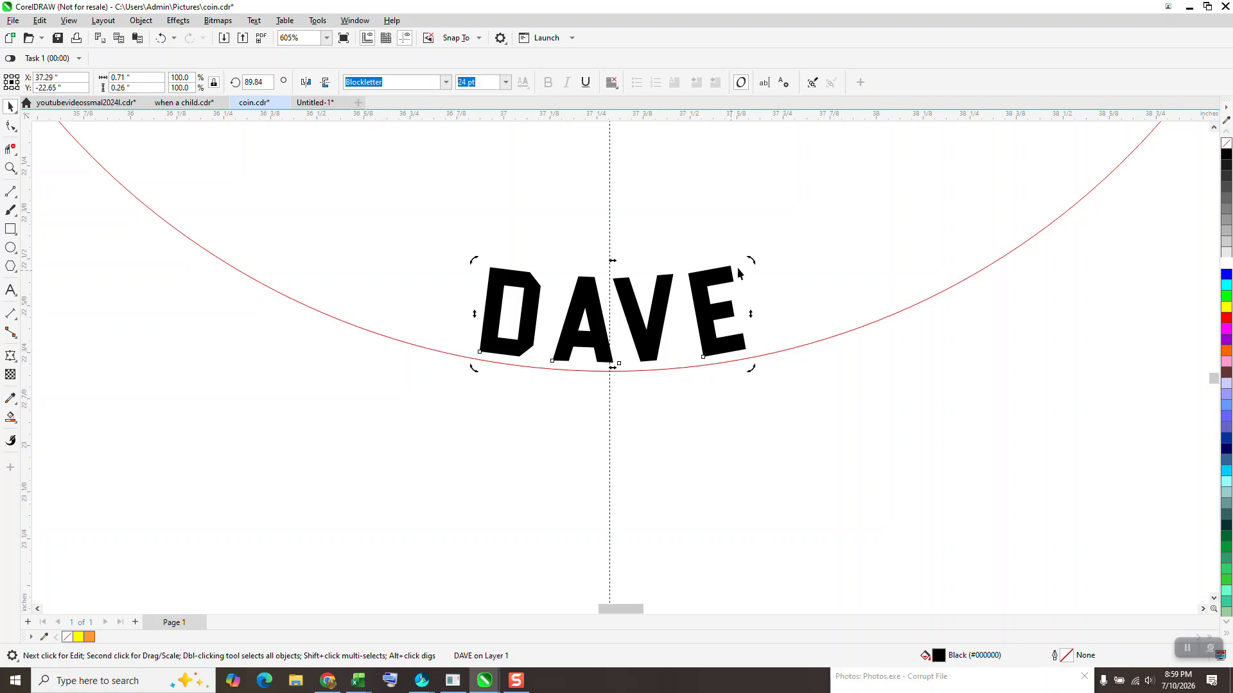
drag(750, 262, 749, 267)
click(677, 371)
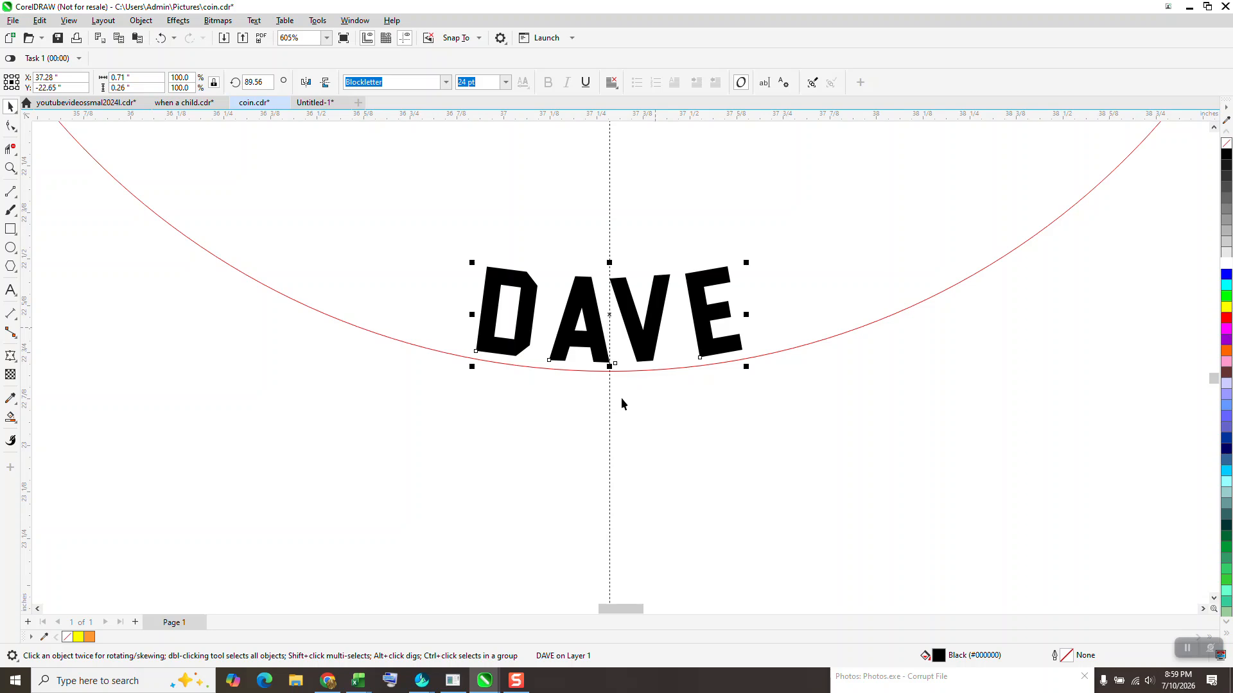
- Rotate the FABULOUS AT 92 text slightly to centre it on the vertical guideline
scroll(475, 516, down, 4)
scroll(477, 412, down, 2)
click(11, 168)
drag(386, 222, 591, 333)
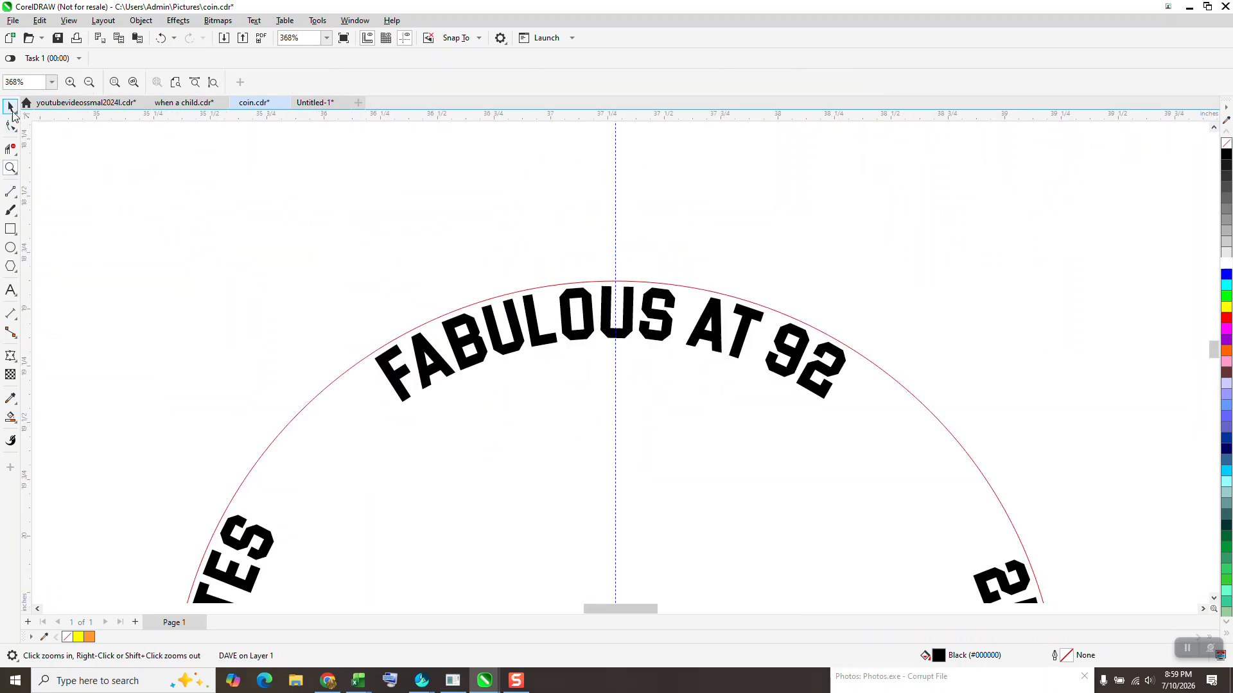
click(530, 323)
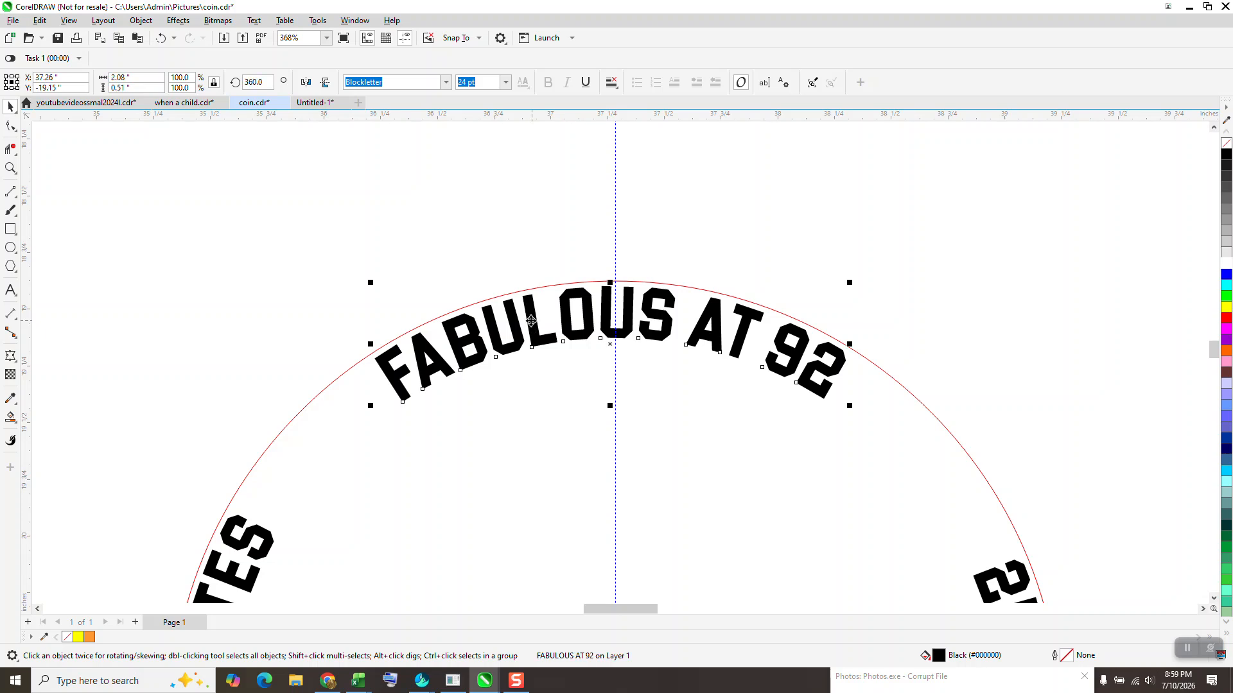
click(529, 321)
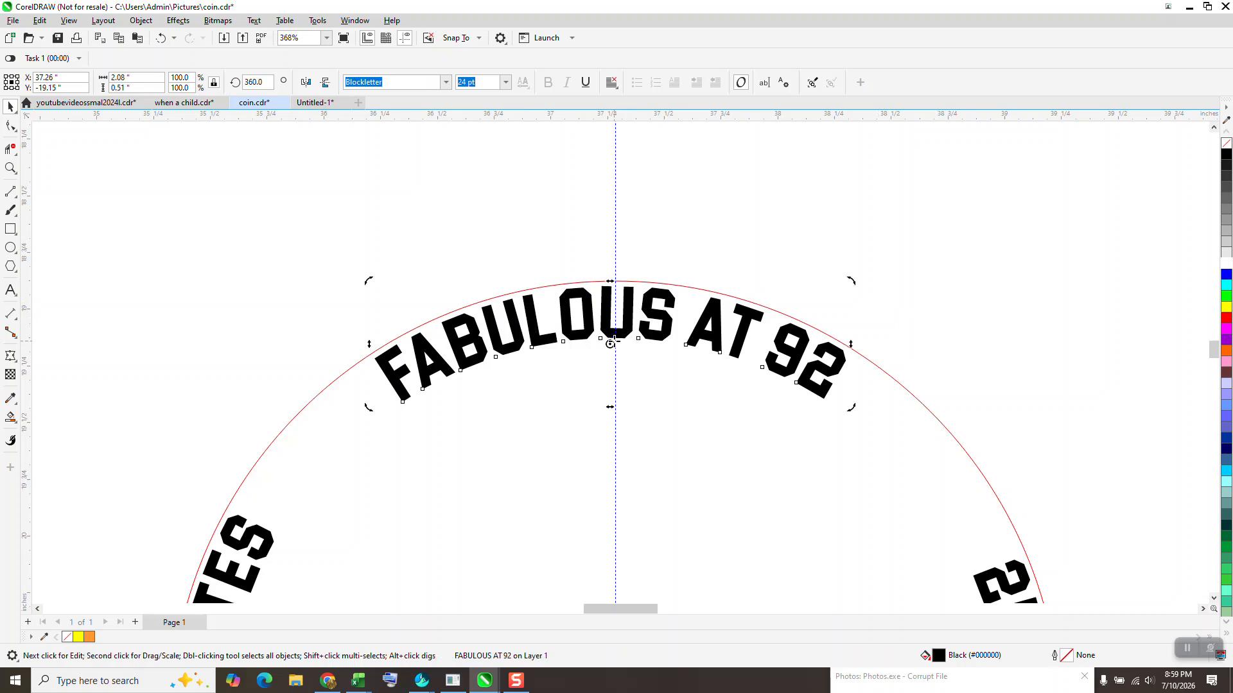
click(659, 319)
click(659, 319)
drag(851, 281, 855, 282)
- Add a horizontal guideline and centre it on the page through the circle
scroll(700, 229, down, 1)
scroll(636, 221, down, 2)
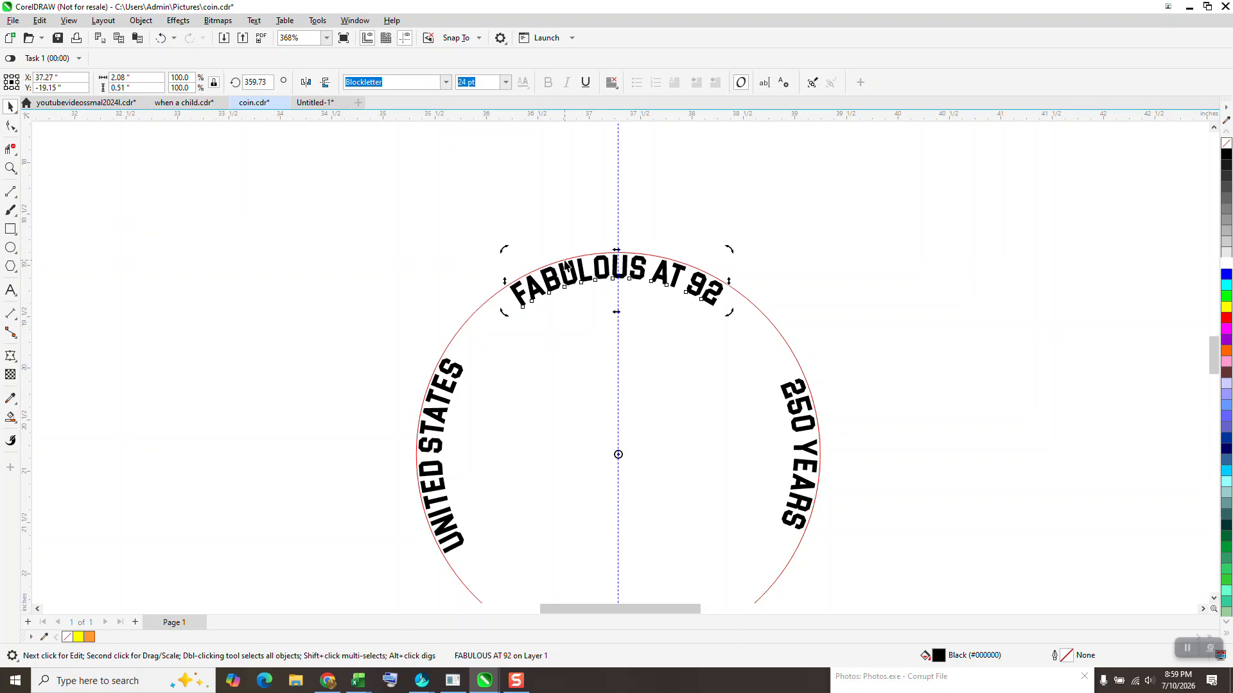
drag(541, 120, 539, 181)
key(p)
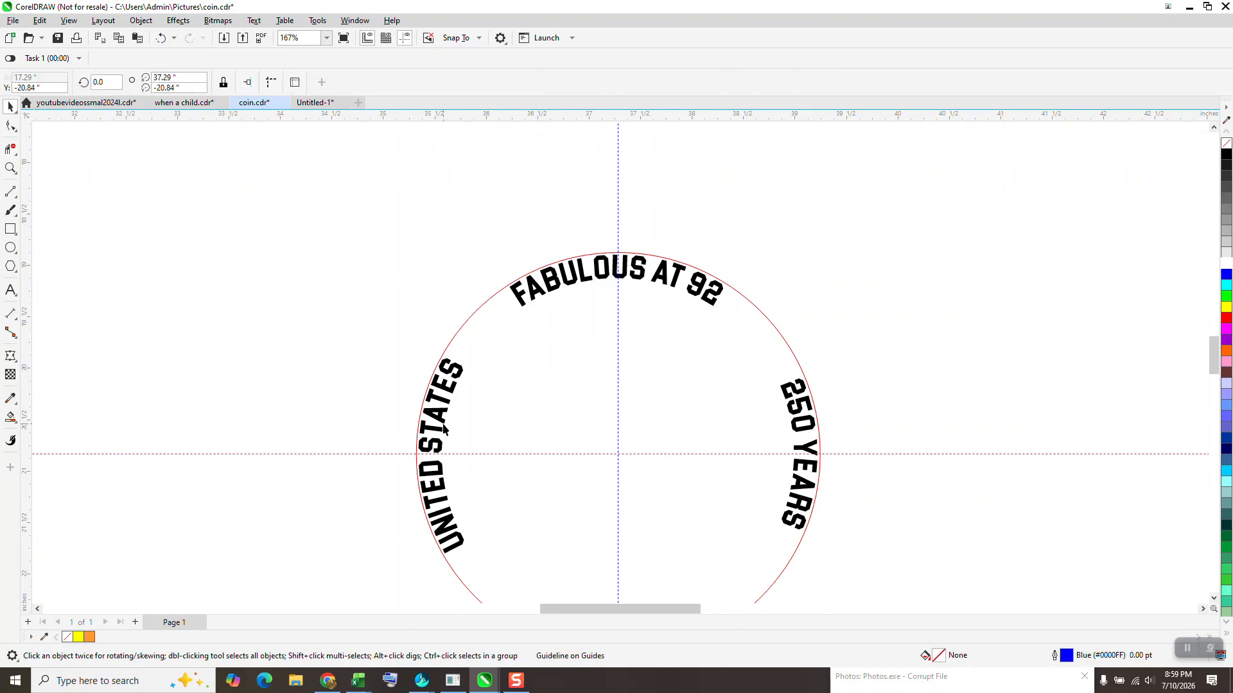
- Examine the text placement around the circle up close
click(440, 433)
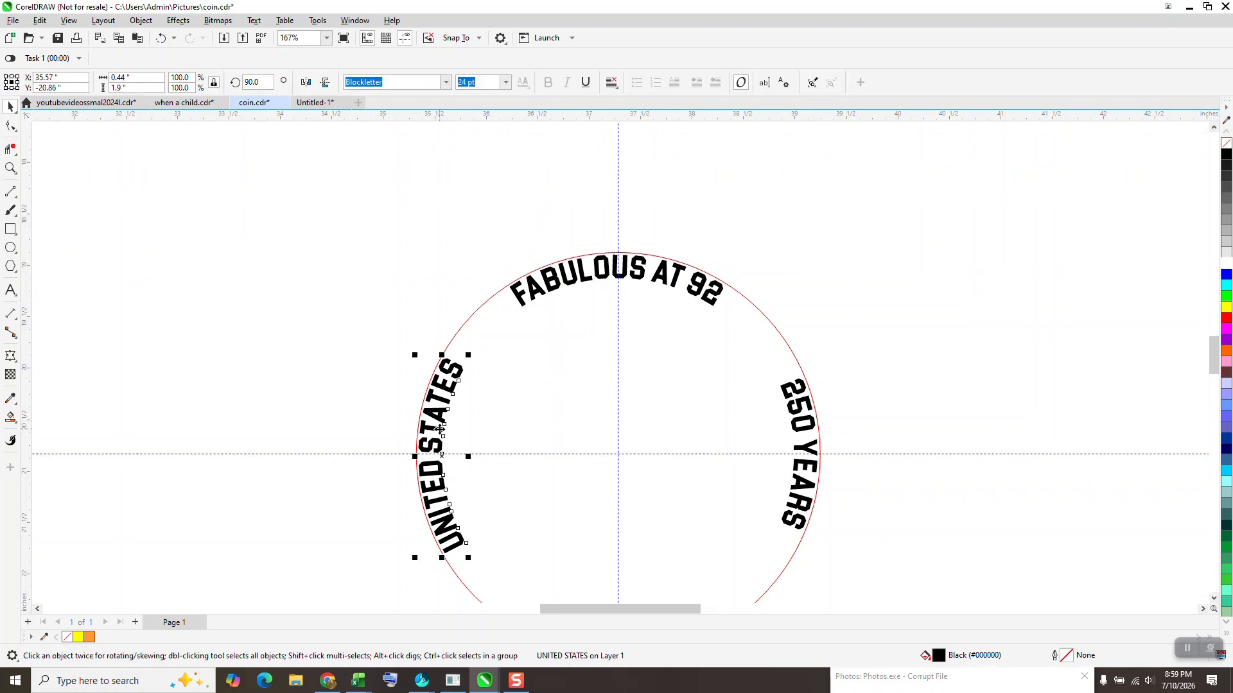
click(803, 437)
scroll(899, 417, down, 1)
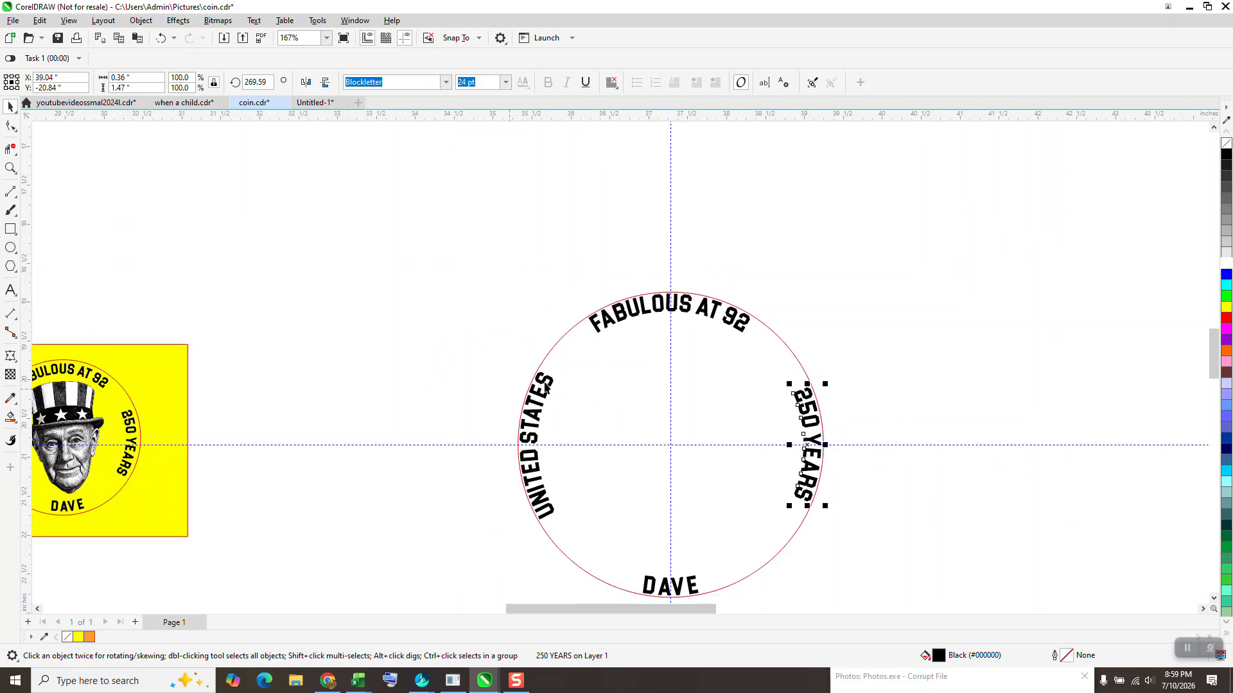
scroll(475, 347, down, 2)
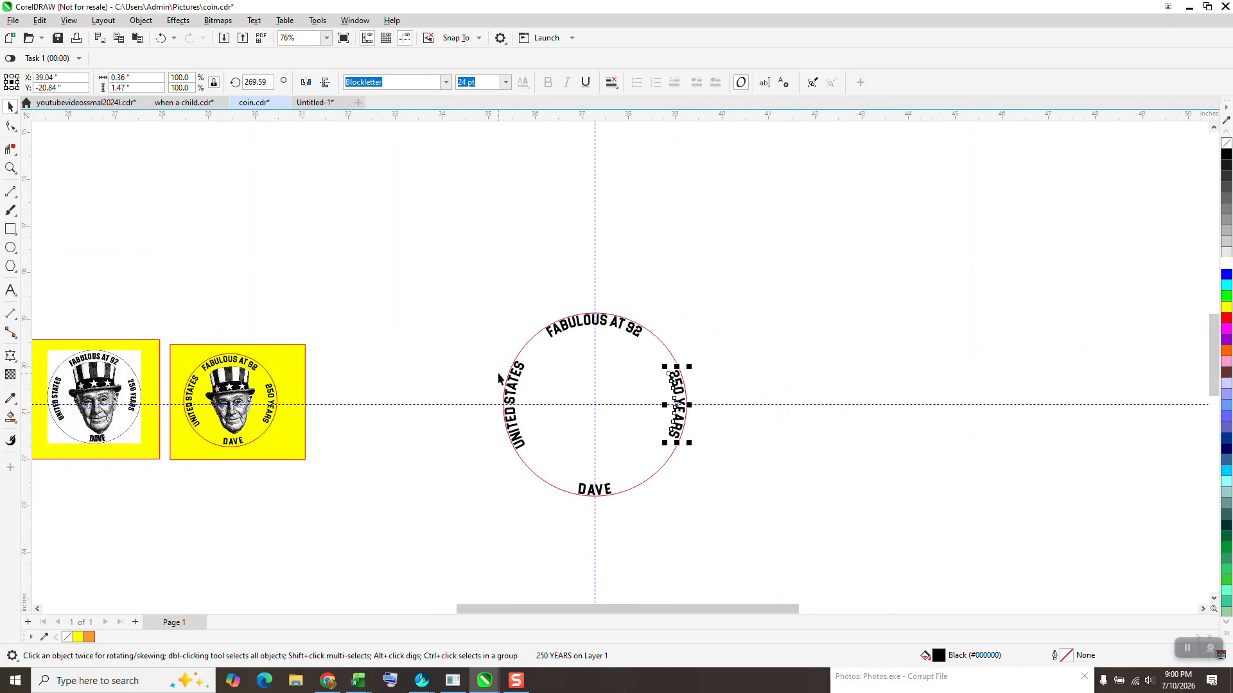
click(11, 170)
drag(484, 303, 696, 409)
scroll(514, 226, down, 3)
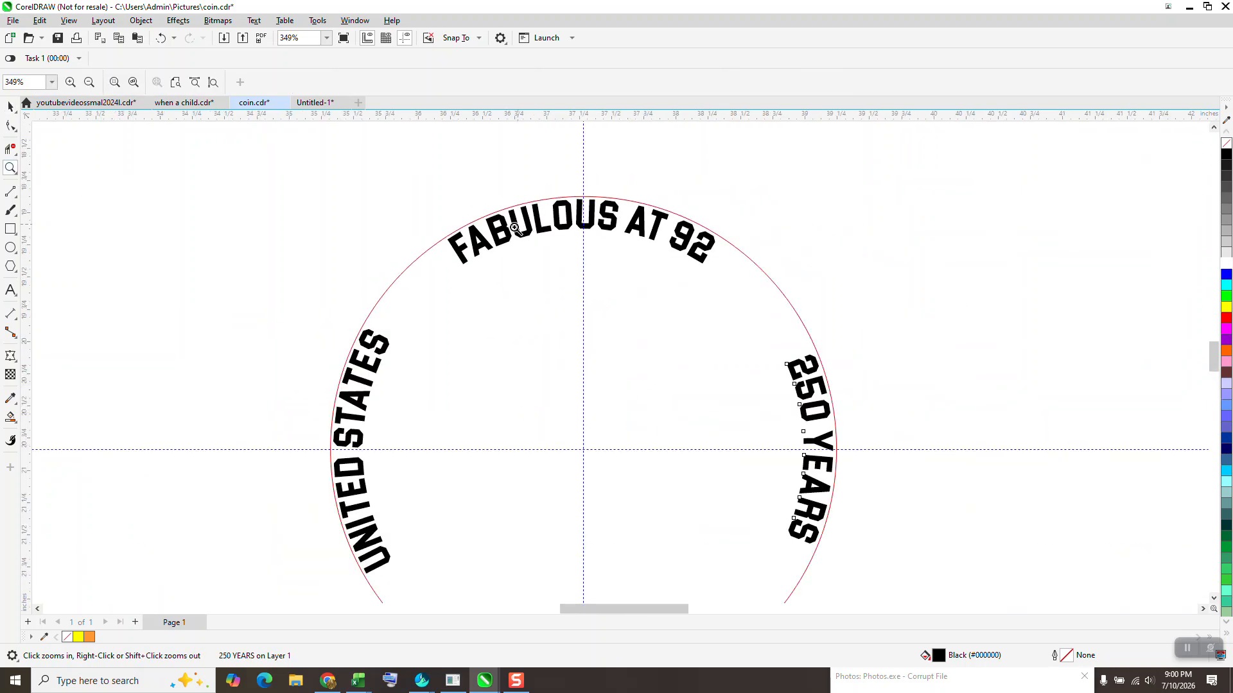
- Enlarge the red circle slightly to about 4.01 inches across
click(10, 107)
click(666, 249)
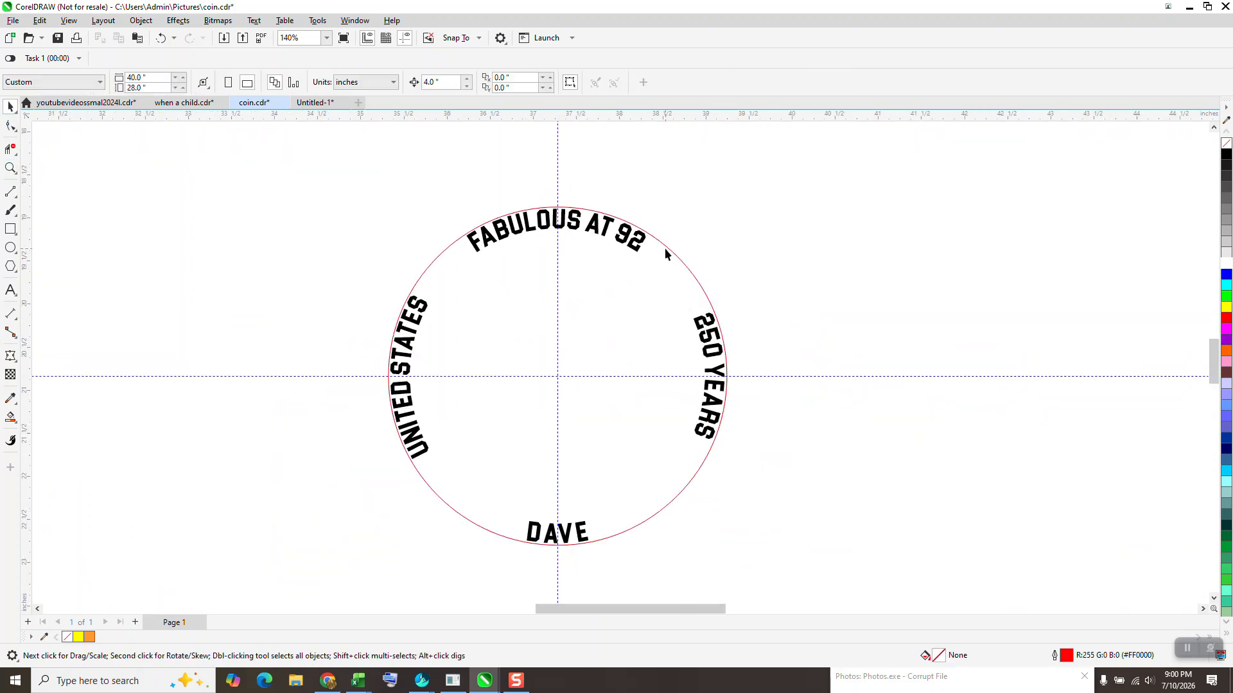
click(670, 251)
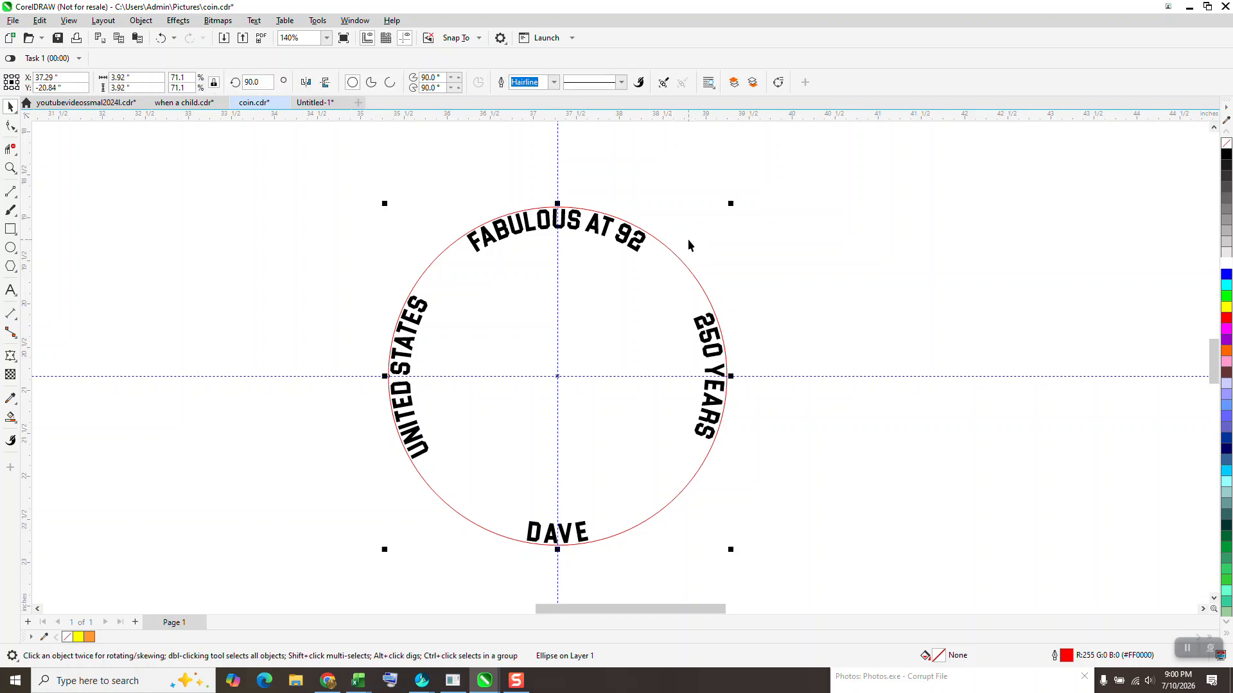
drag(729, 203, 734, 200)
- Select the circle and all four text objects and group them together
drag(339, 189, 345, 249)
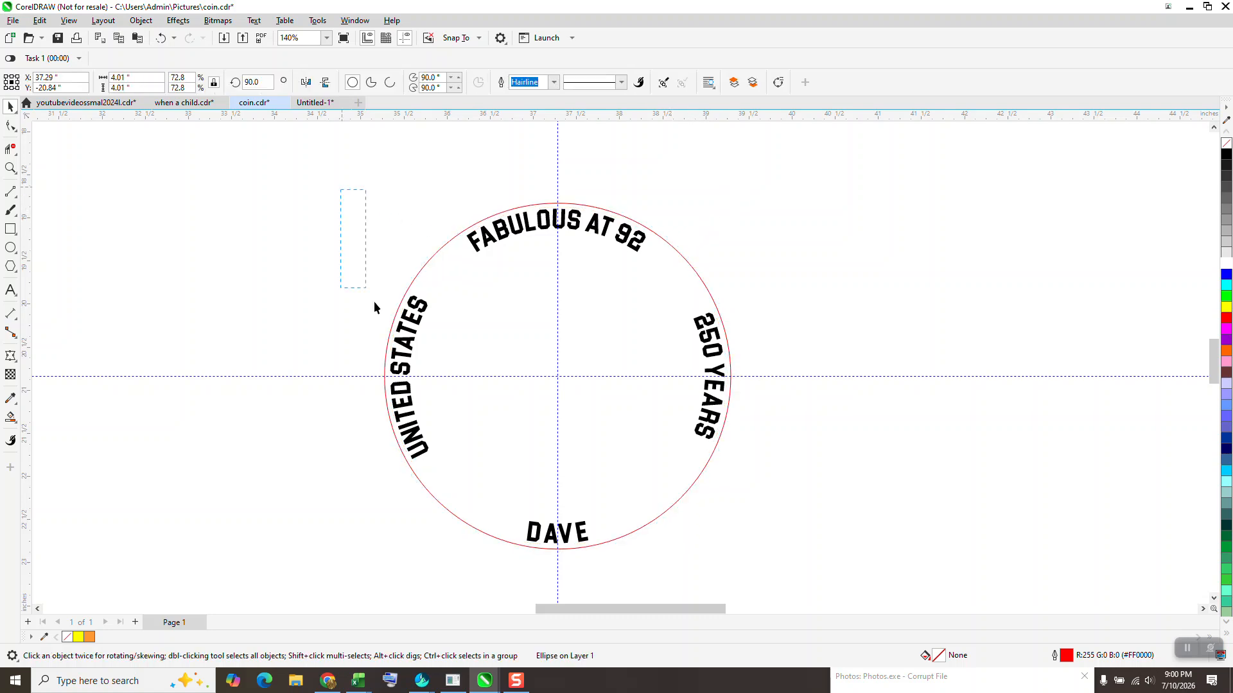
drag(795, 540, 854, 610)
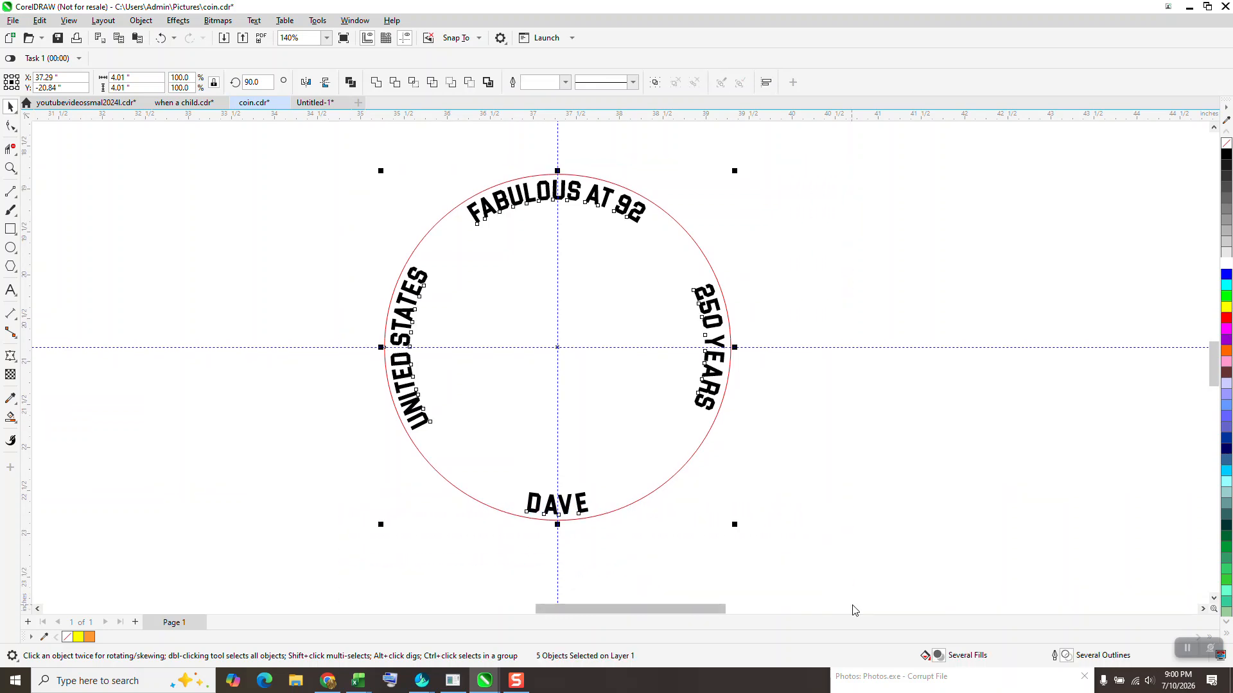
key(ctrl+g)
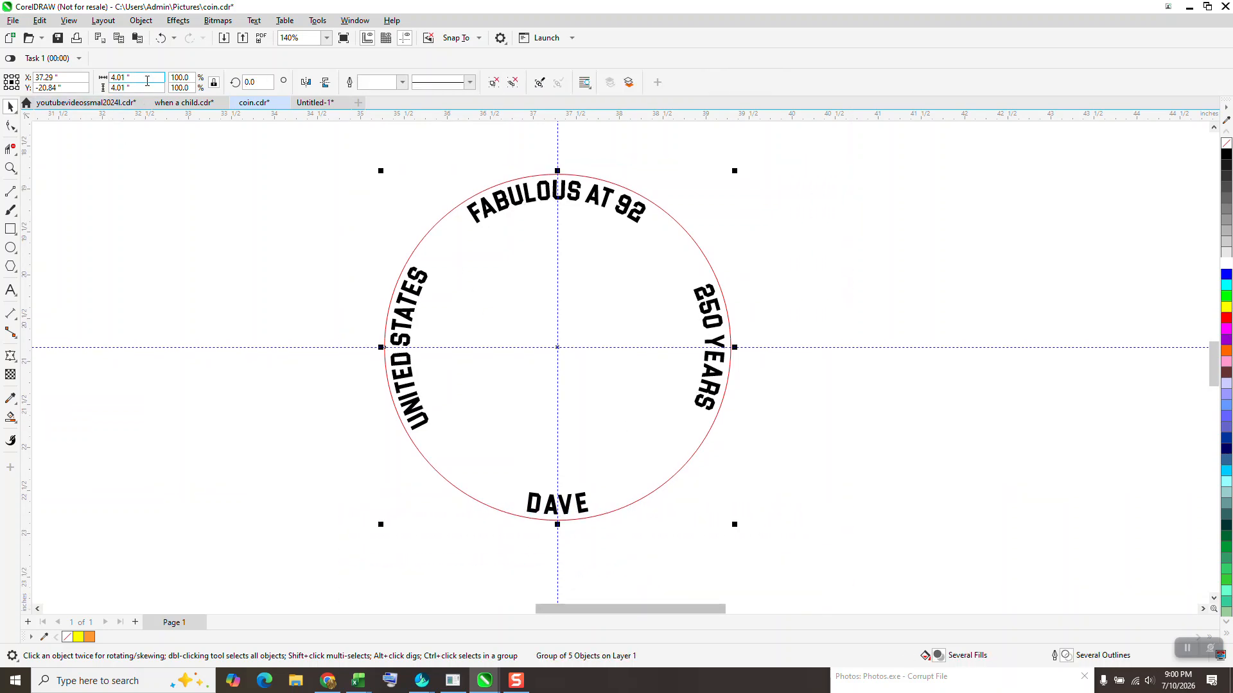
- Set the grouped coin's width to 4 inches
click(148, 76)
text(4)
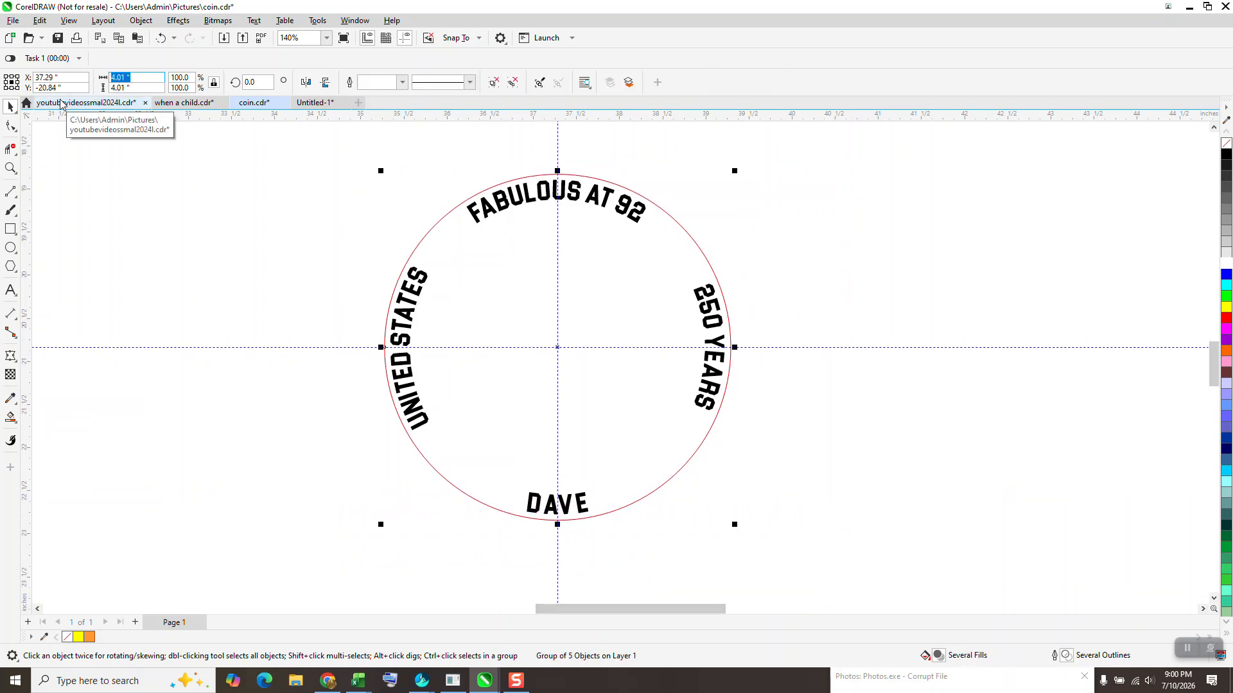
key(Return)
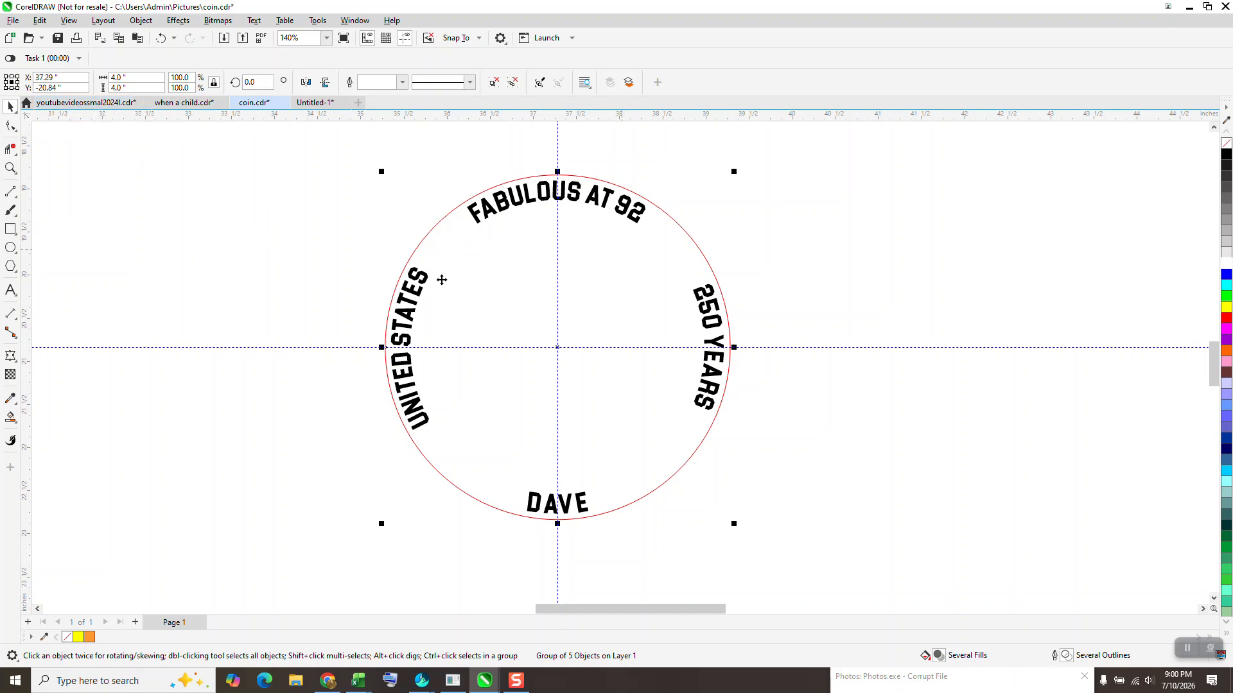
- Review the grouped coin design at different zoom levels
scroll(573, 348, down, 1)
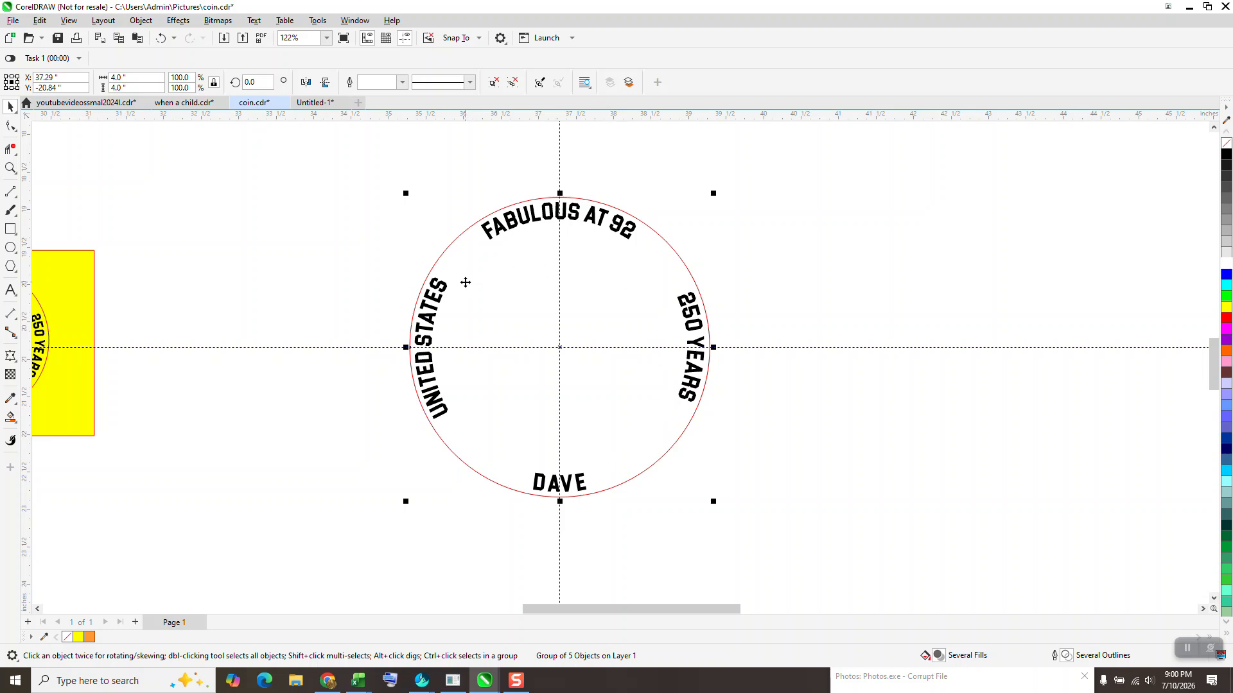
scroll(514, 263, down, 3)
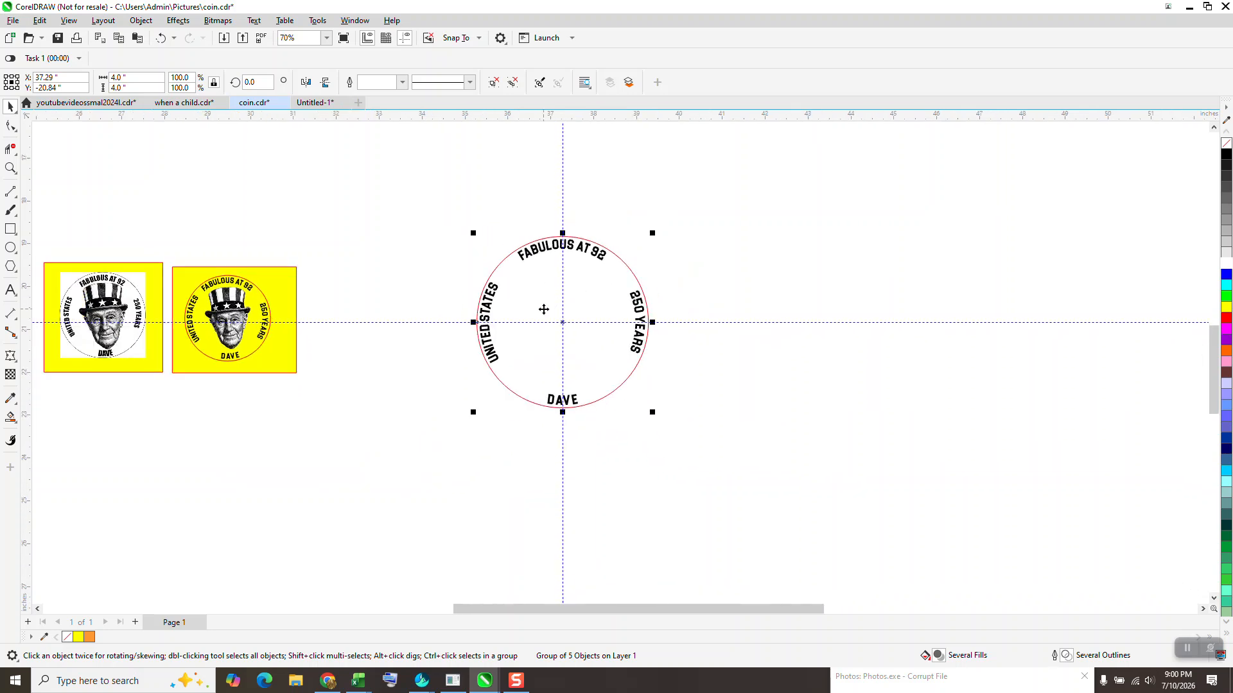
click(11, 168)
drag(413, 223, 718, 430)
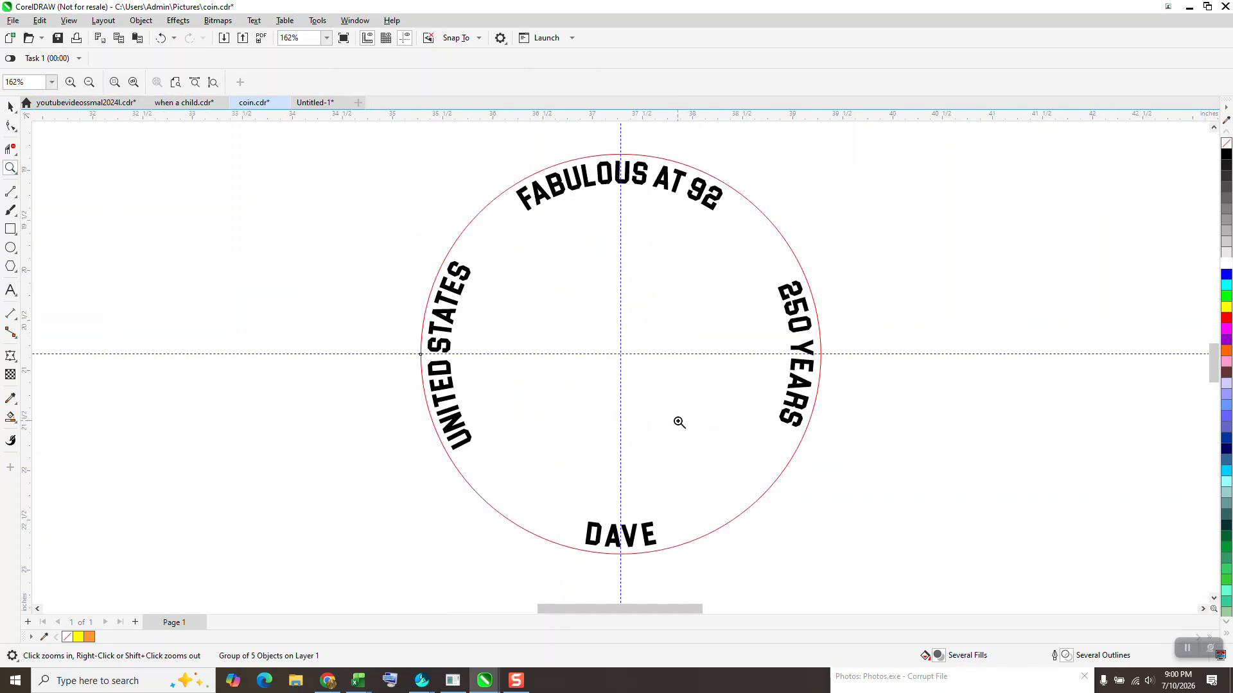
scroll(649, 437, down, 4)
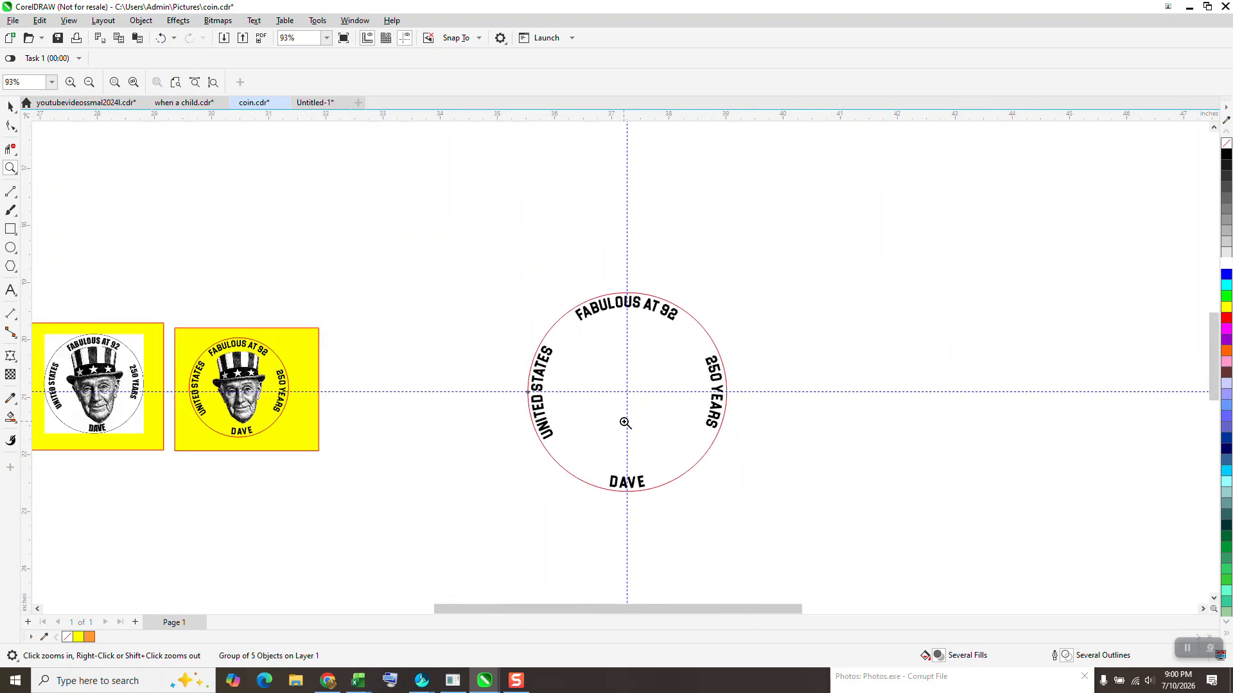
scroll(629, 420, down, 2)
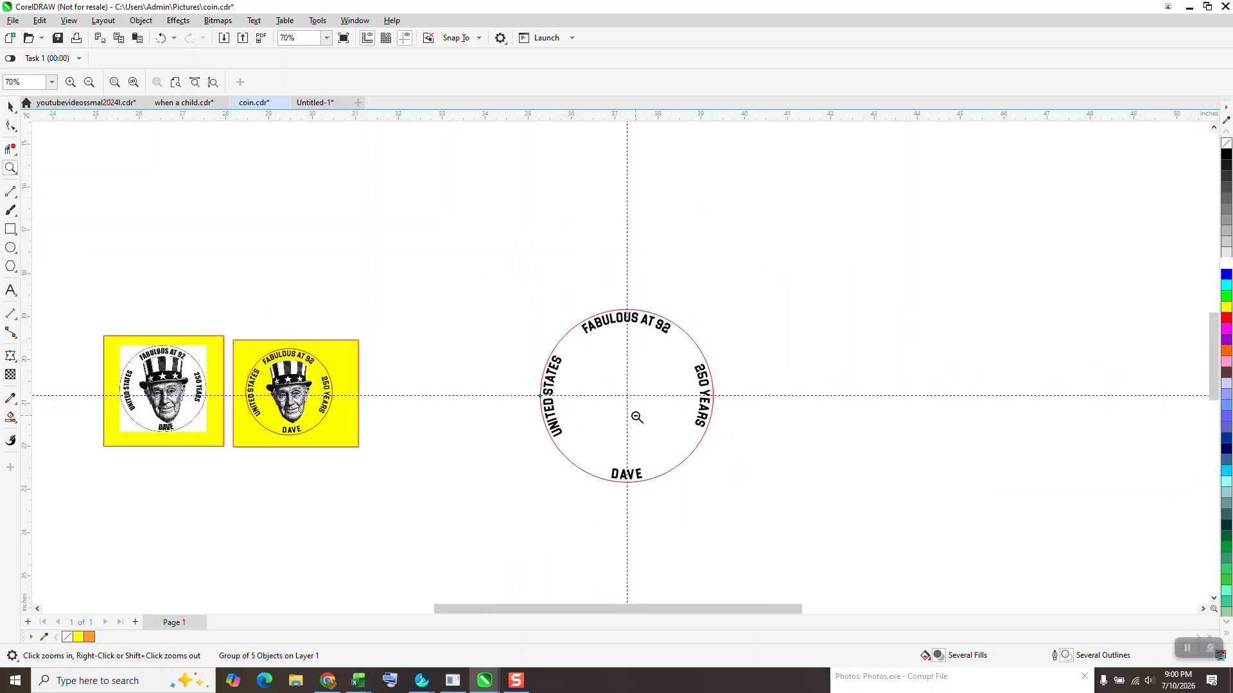